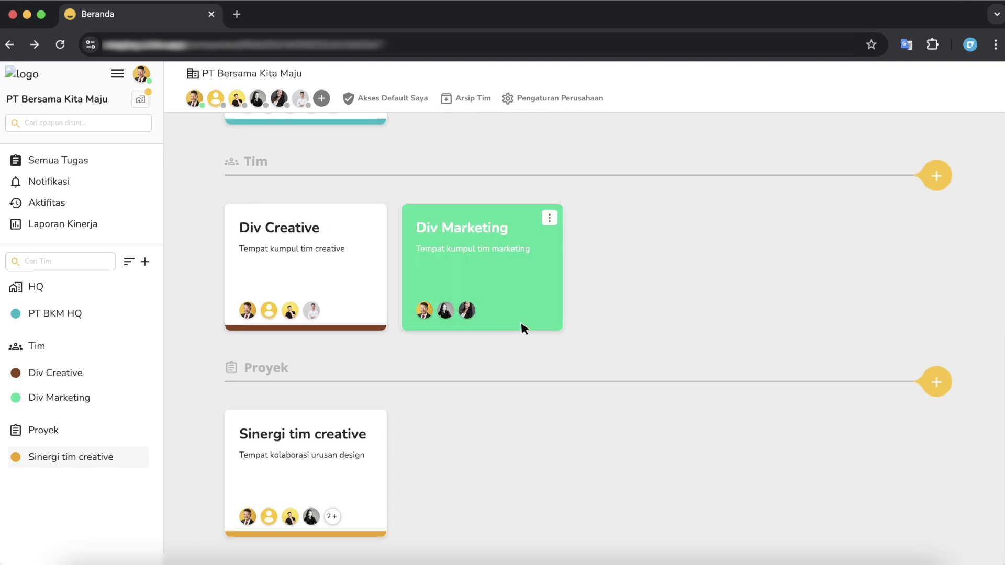
# Open the Div Marketing team's tasks and compare the List view with the Kanban view, ending on Kanban
pyautogui.scroll(2, 523, 329)
pyautogui.click(511, 349)
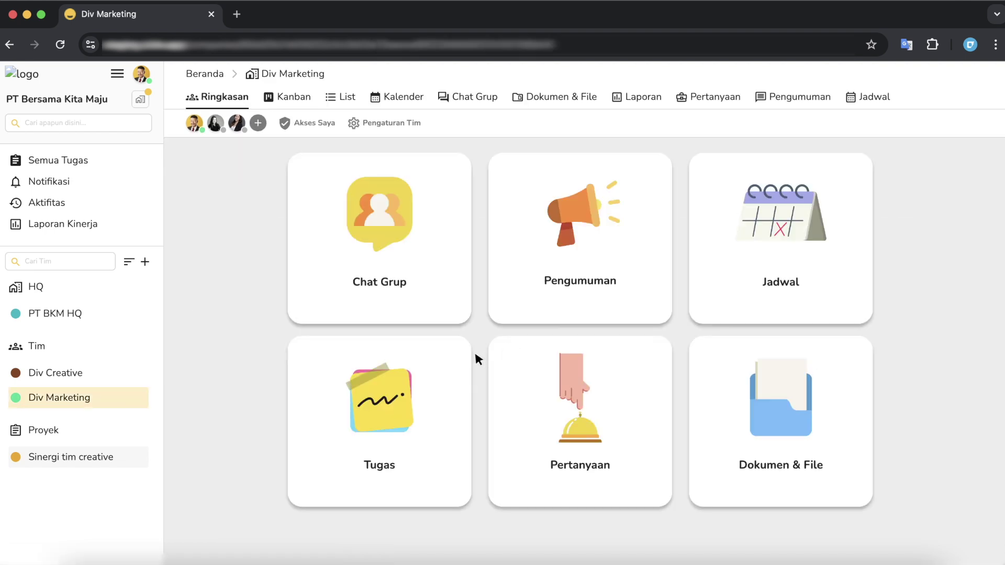
pyautogui.click(390, 422)
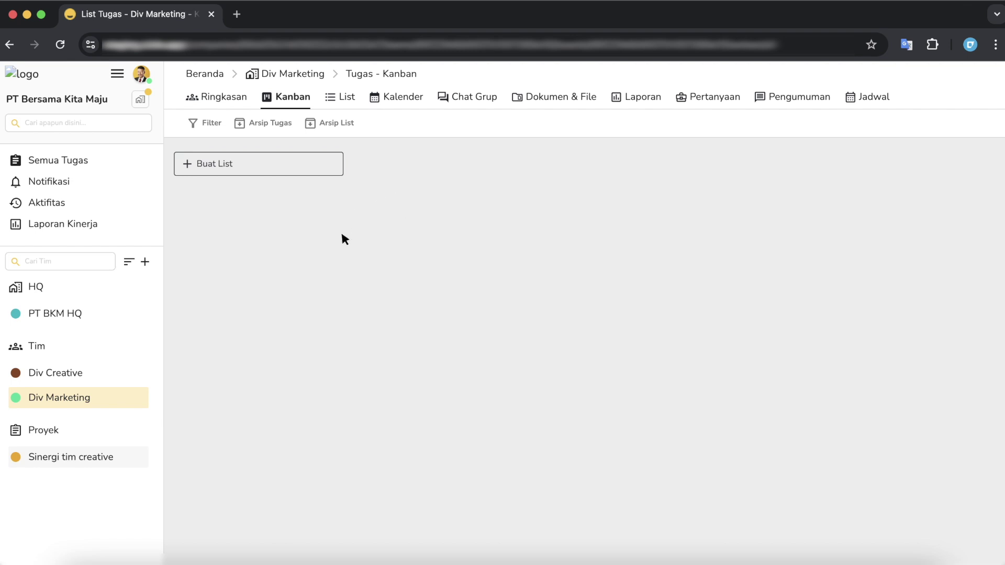
pyautogui.click(340, 98)
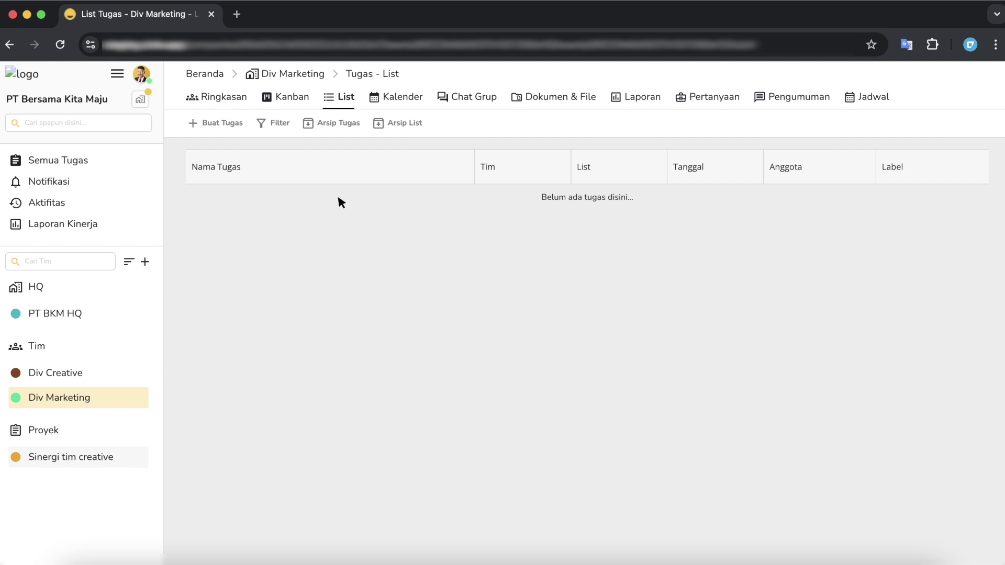
pyautogui.click(279, 99)
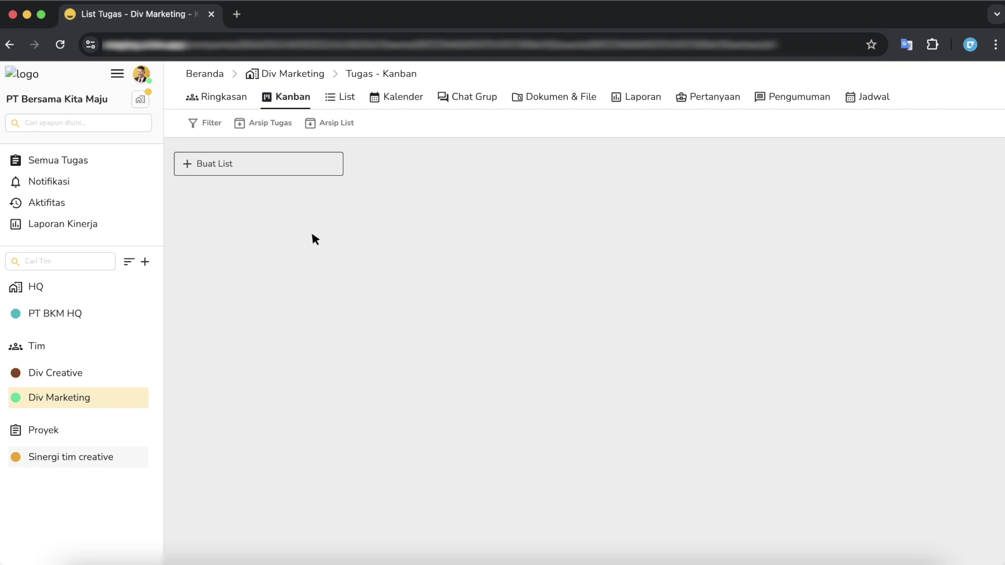
# Create a list named Backlog on the Div Marketing Kanban board
pyautogui.click(243, 169)
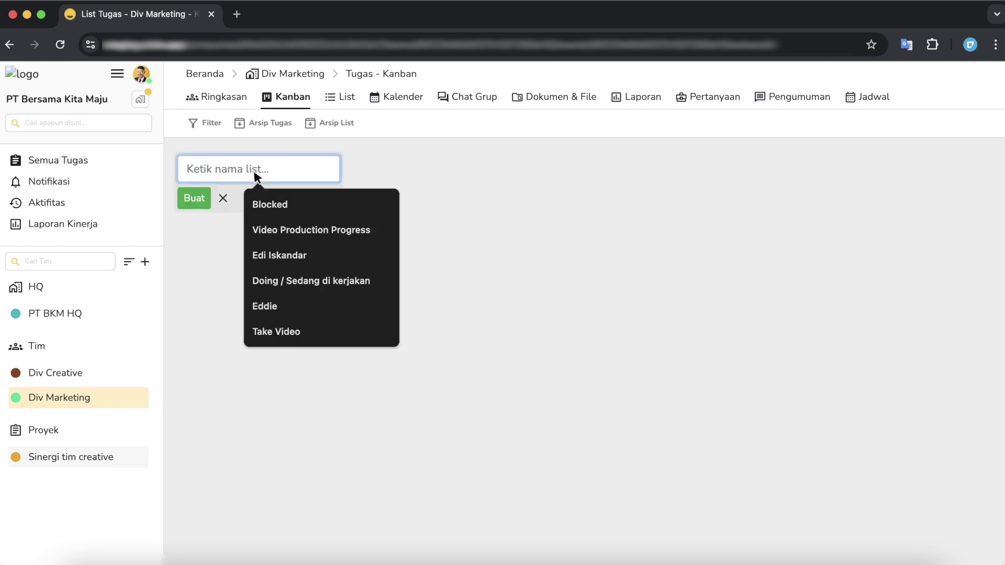
pyautogui.write('B')
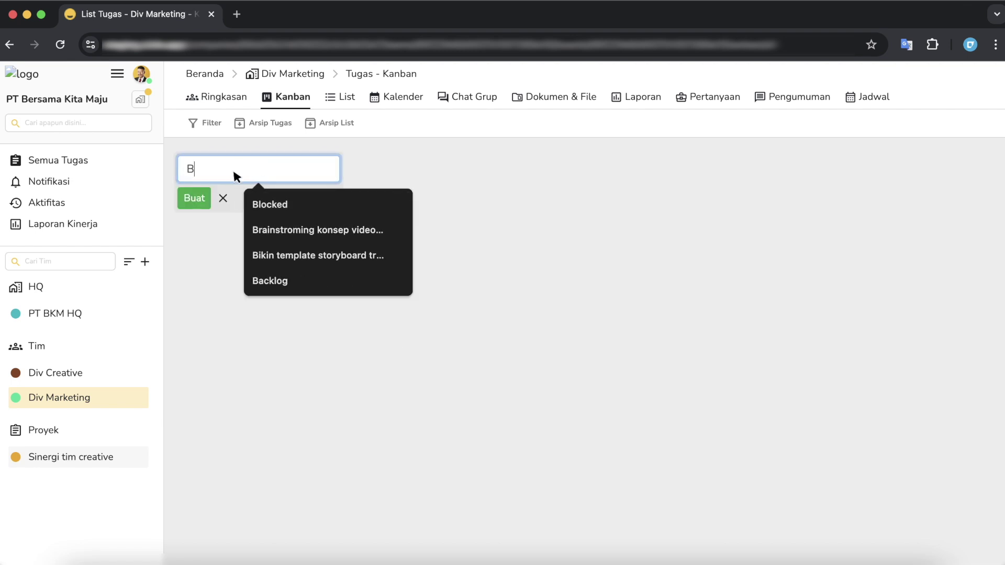
pyautogui.write('acklog')
pyautogui.click(274, 210)
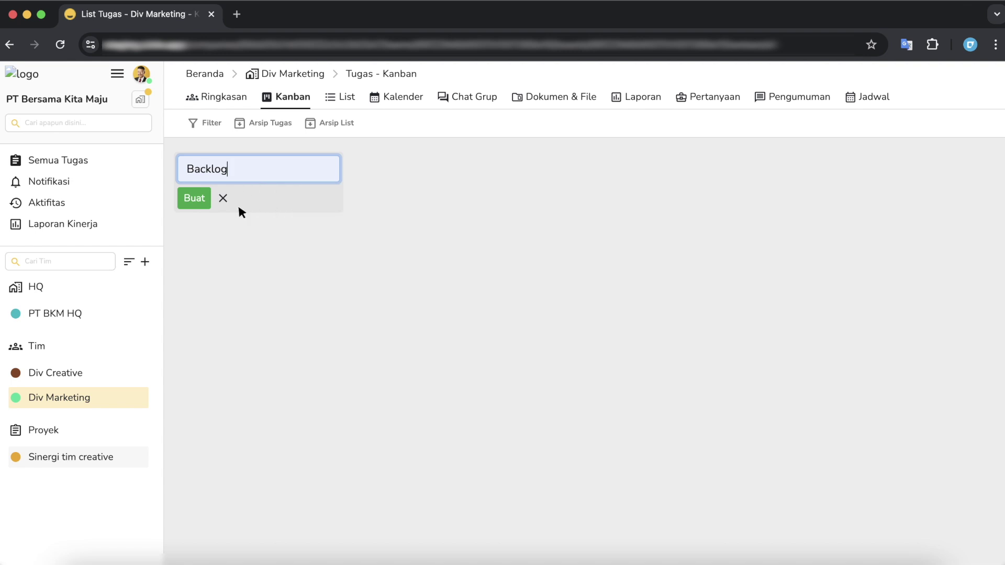
pyautogui.click(195, 199)
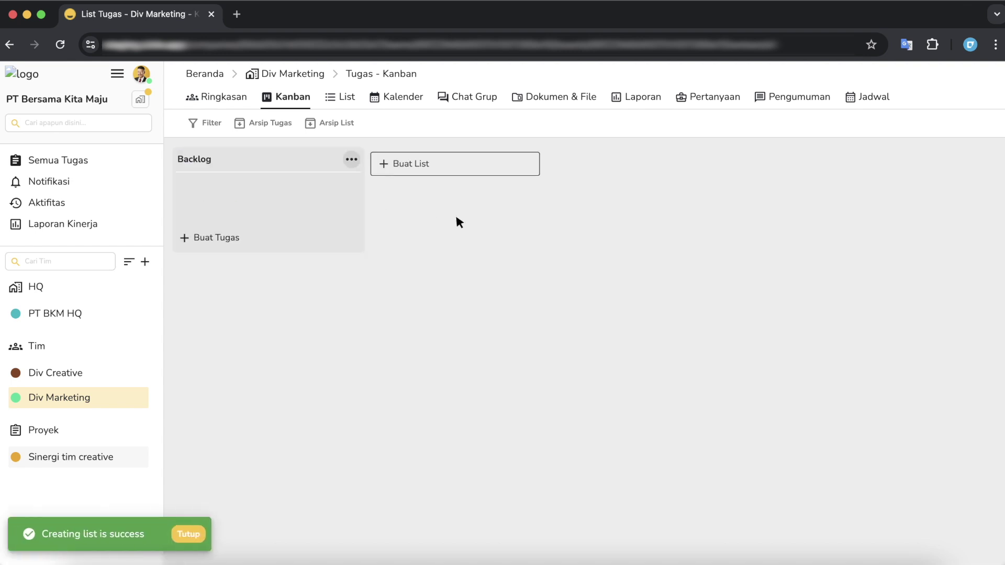
# Create a second list named "Doing / Sedang di kerjakan" beside the Backlog list
pyautogui.click(471, 165)
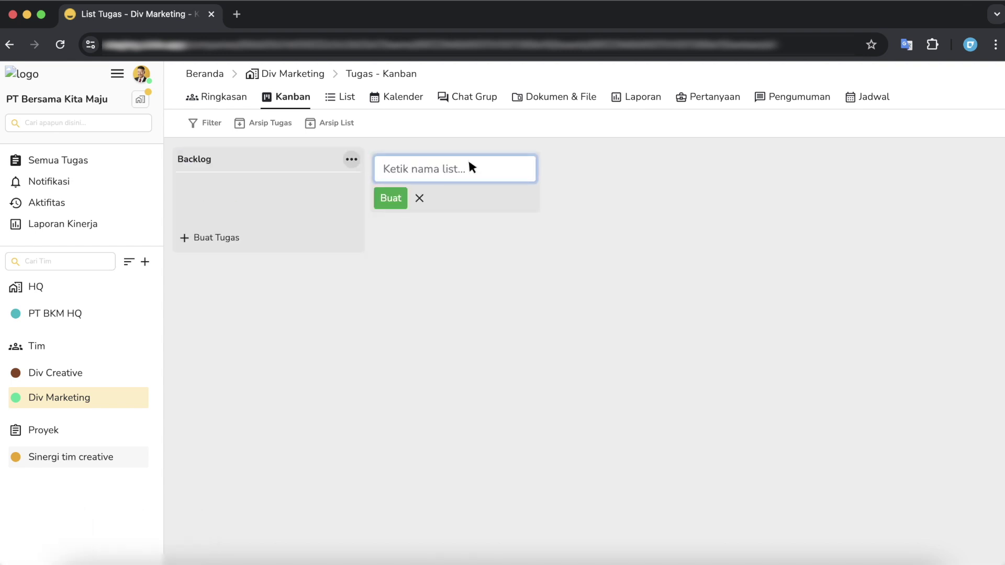
pyautogui.write('Doing')
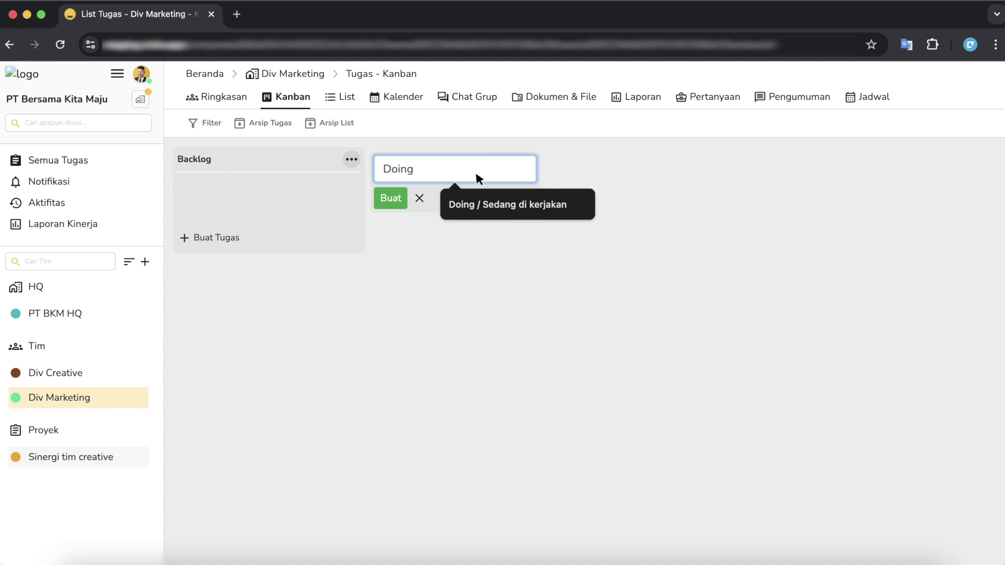
pyautogui.click(493, 209)
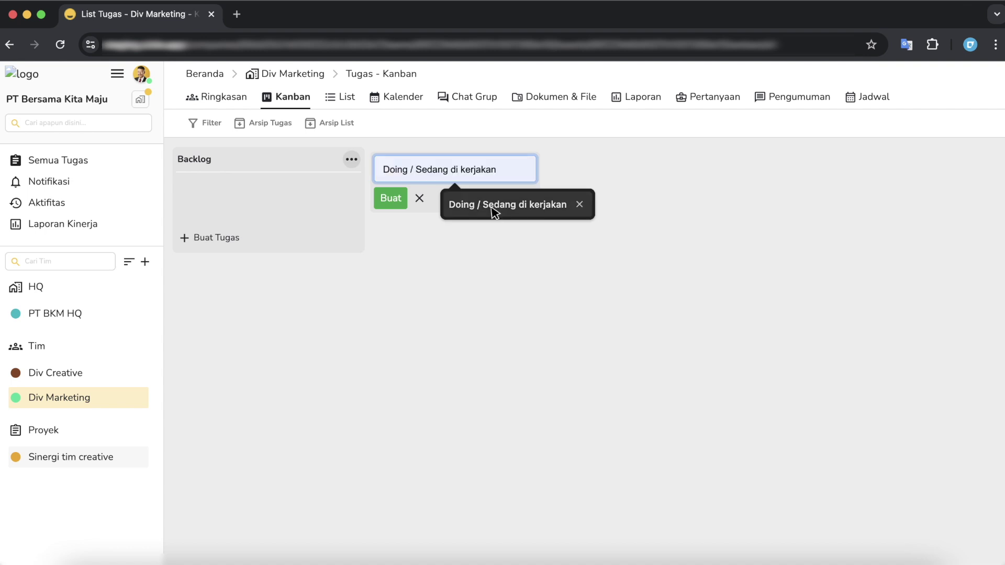
pyautogui.click(391, 198)
# Create a third list named Selesai and set it as the board's completed list
pyautogui.click(593, 166)
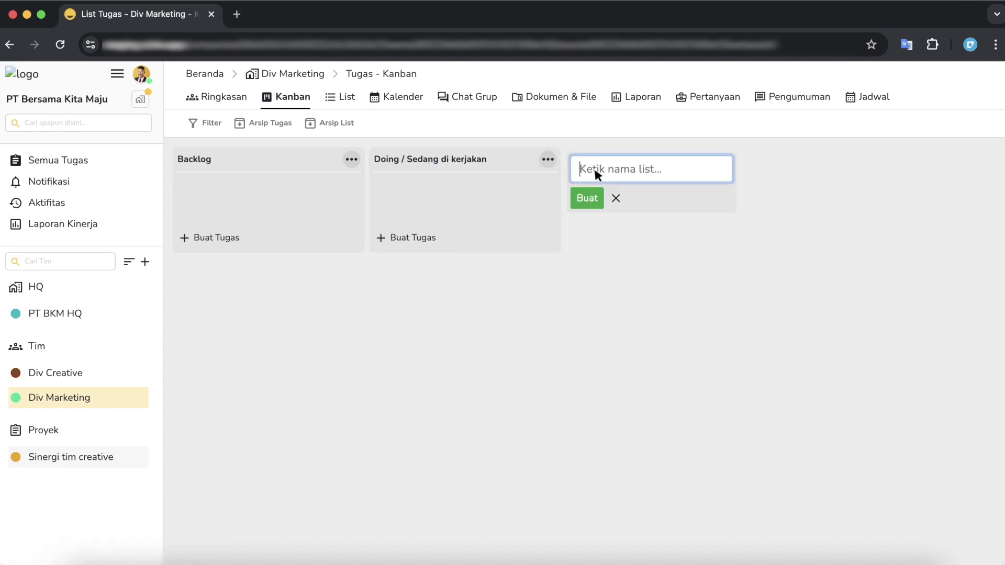
pyautogui.write('Selesai')
pyautogui.click(586, 198)
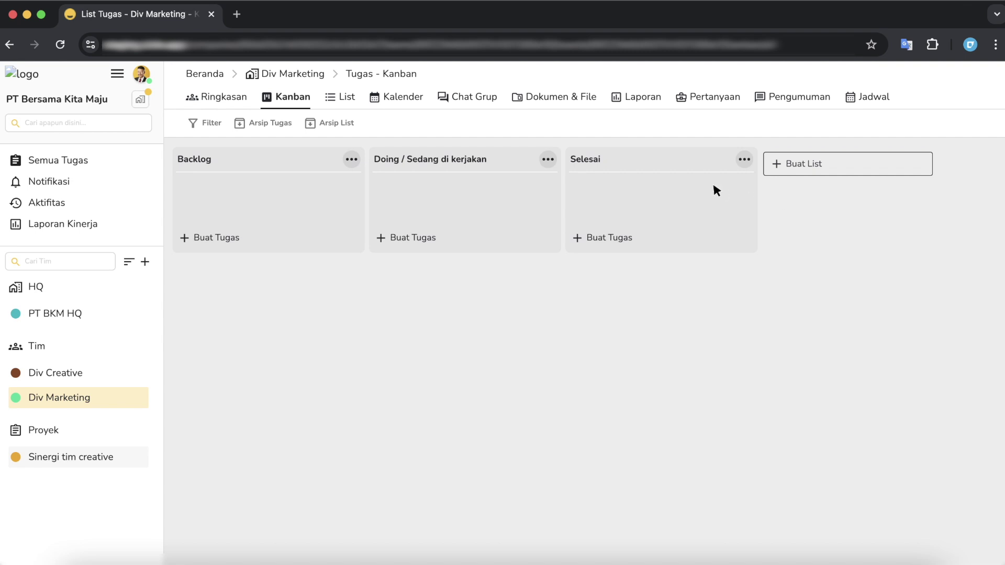
pyautogui.click(744, 159)
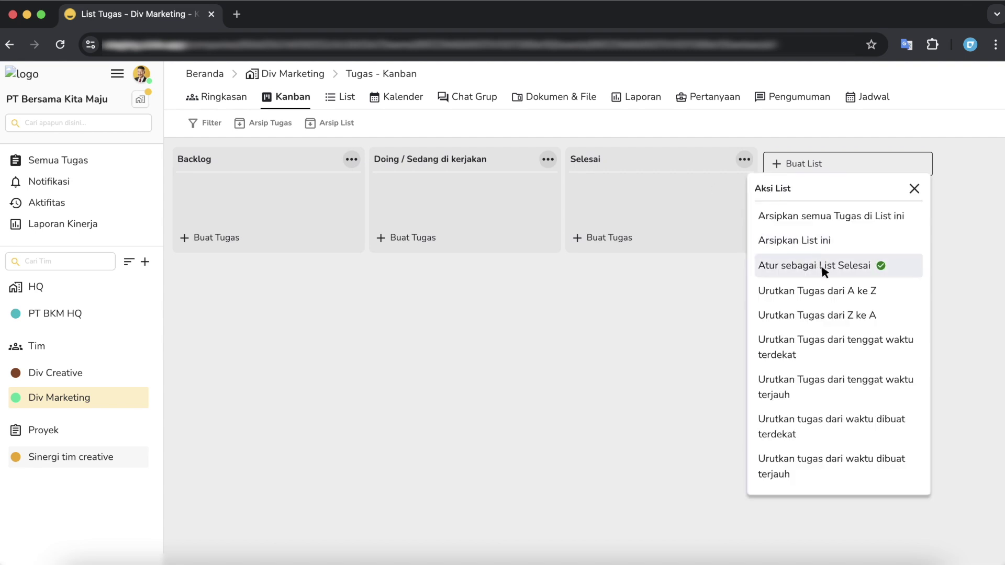
pyautogui.click(800, 270)
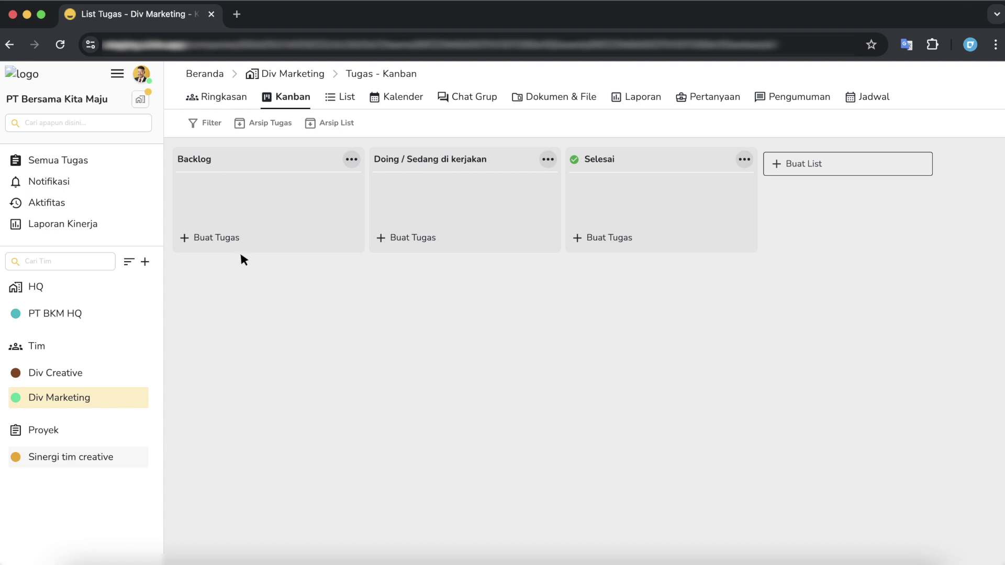
# Create a task named "Retargeting Matketing" in the Backlog list
pyautogui.click(204, 240)
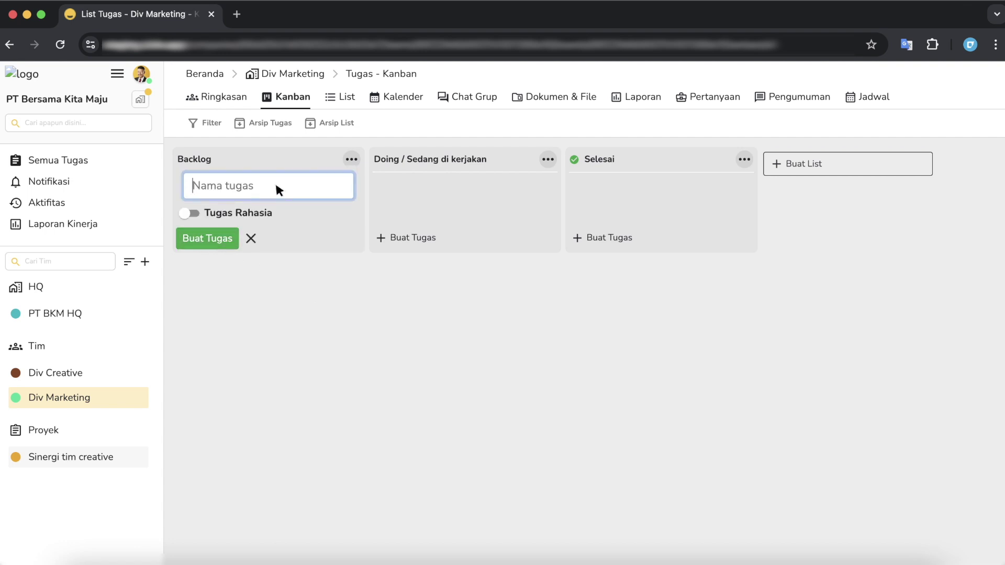
pyautogui.write('Retarrgeting ma')
pyautogui.press('super+a')
pyautogui.press('BackSpace')
pyautogui.write('Retargeting Matketing')
pyautogui.click(231, 249)
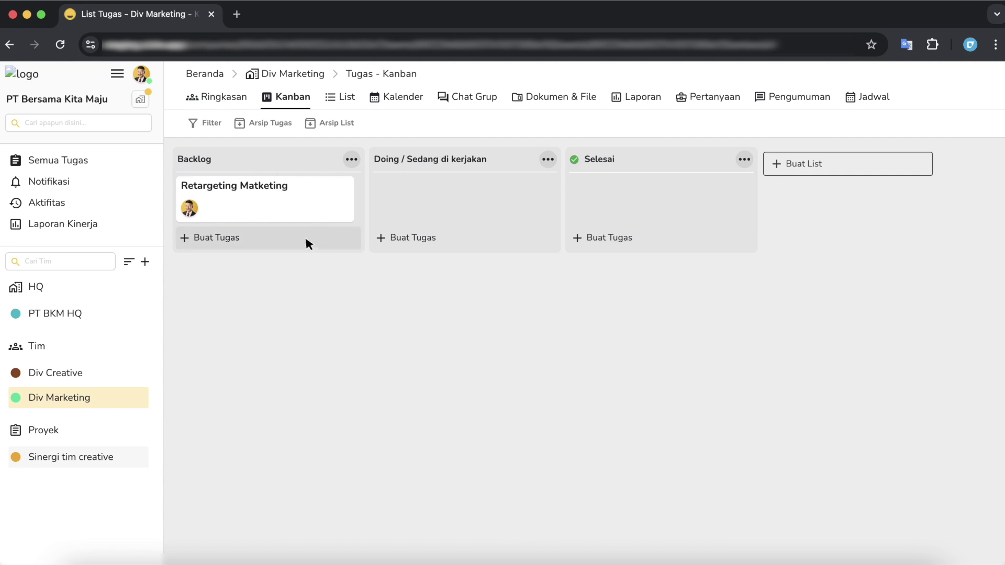
# Open the new task in the Backlog list and look through its details
pyautogui.click(284, 197)
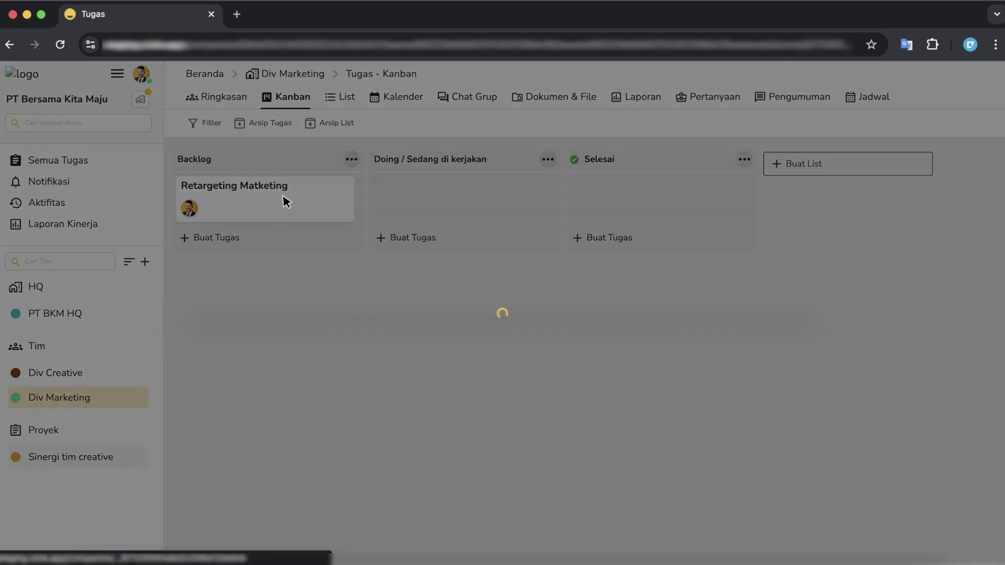
pyautogui.scroll(-2, 360, 246)
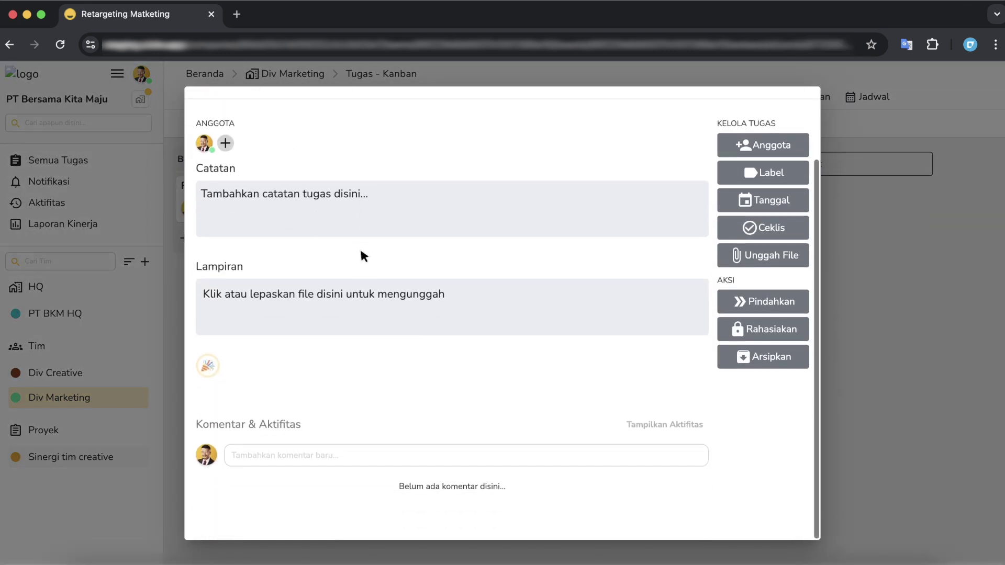
pyautogui.scroll(2, 359, 246)
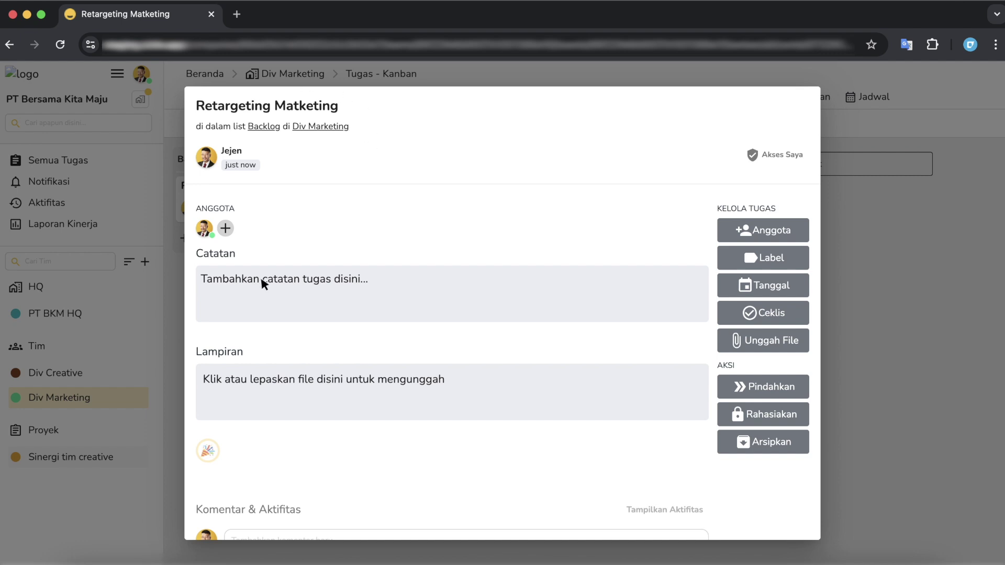
# Rename the open task as "Retargeting"
pyautogui.click(337, 109)
pyautogui.hotkey('alt', 'shift', 'Left')
pyautogui.hotkey('alt', 'shift', 'Left')
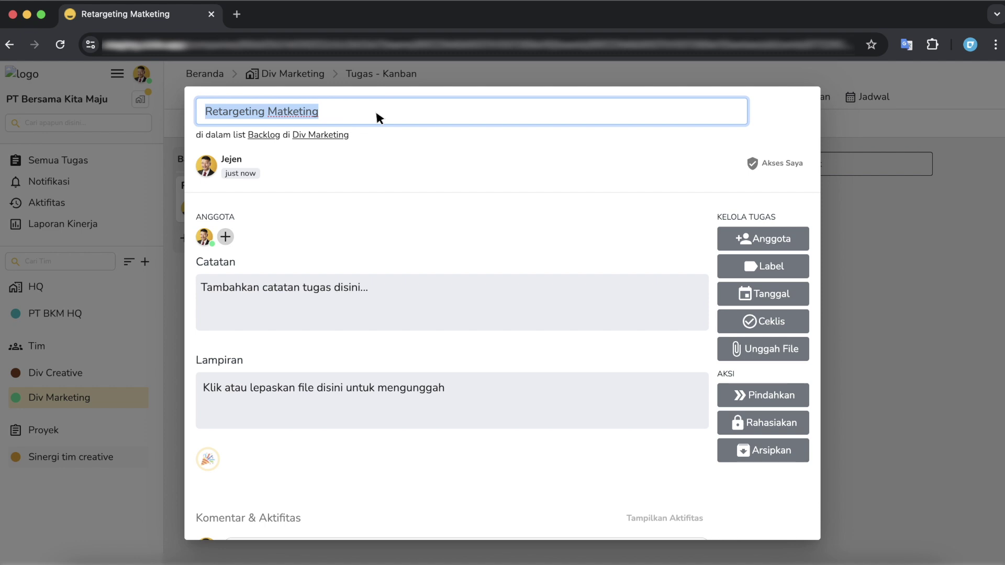
pyautogui.press('BackSpace')
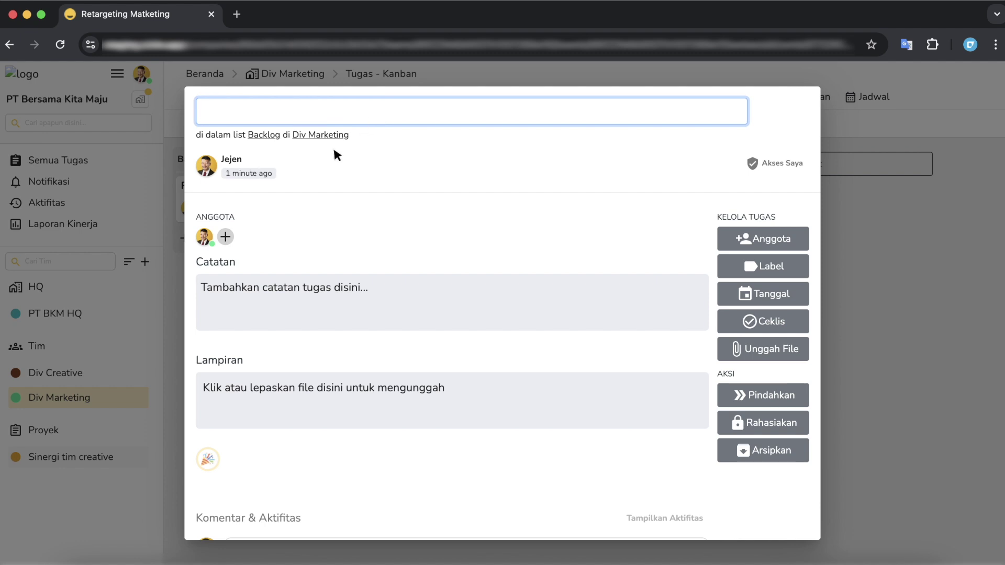
pyautogui.click(316, 115)
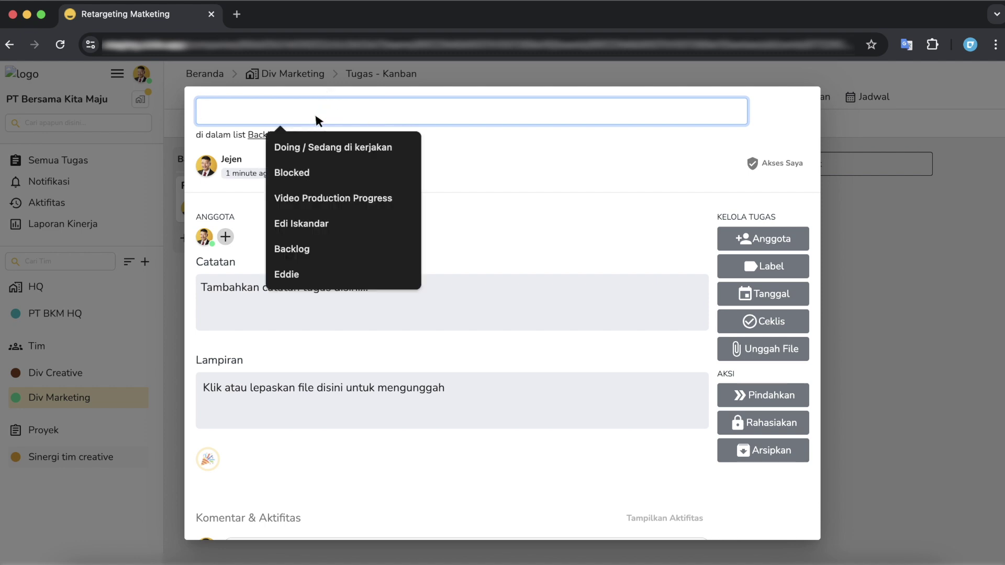
pyautogui.write('T')
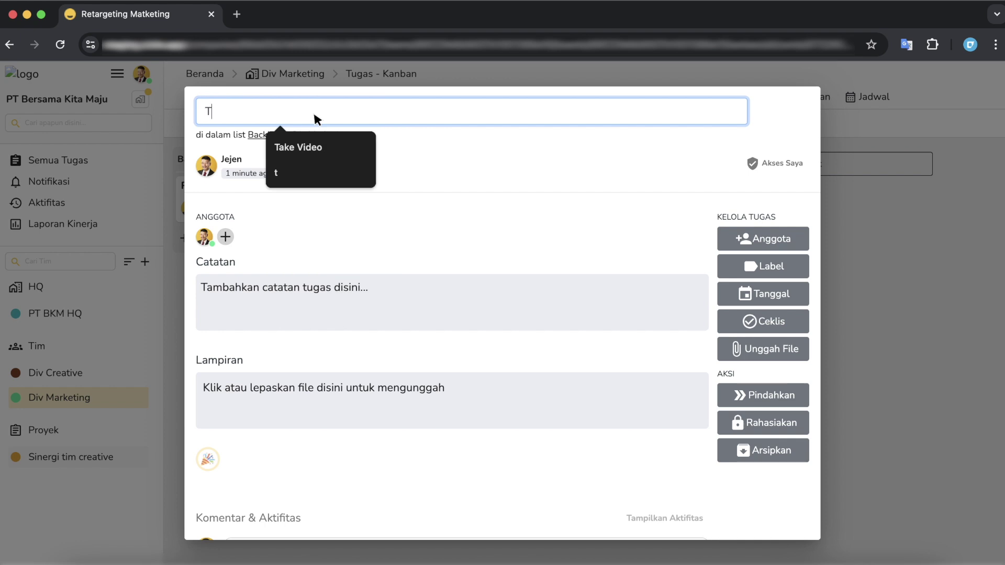
pyautogui.write('ugas Re')
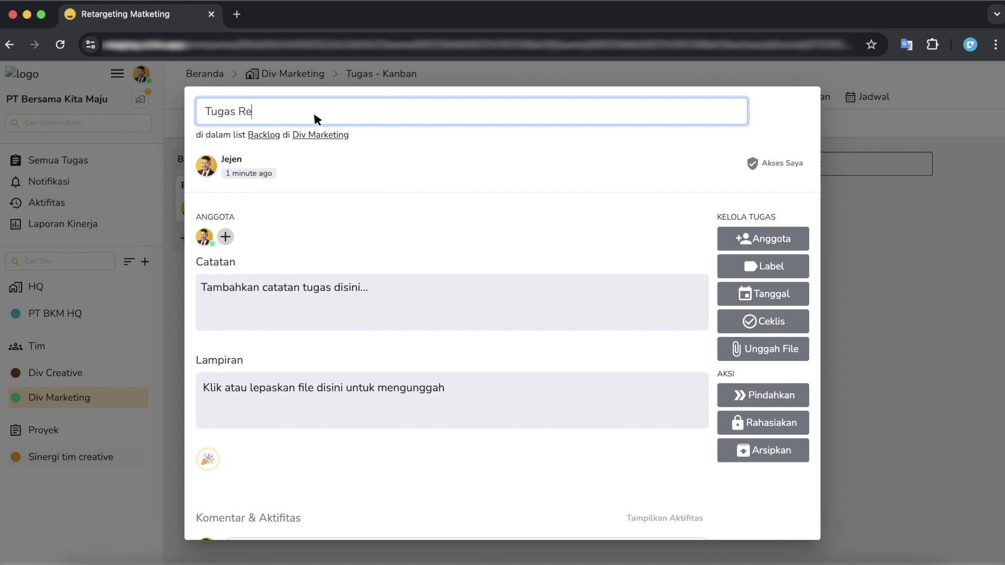
pyautogui.write('targeti')
pyautogui.press('super+a')
pyautogui.press('BackSpace')
pyautogui.write('Retargeting')
pyautogui.press('Return')
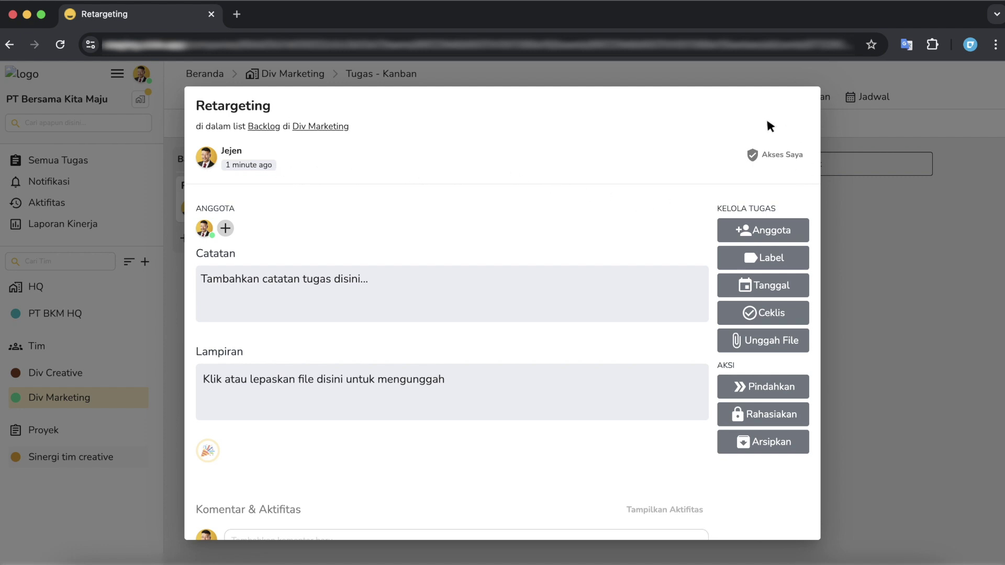
# Review the own access rights on the Retargeting task and add the two other team members to it
pyautogui.click(767, 154)
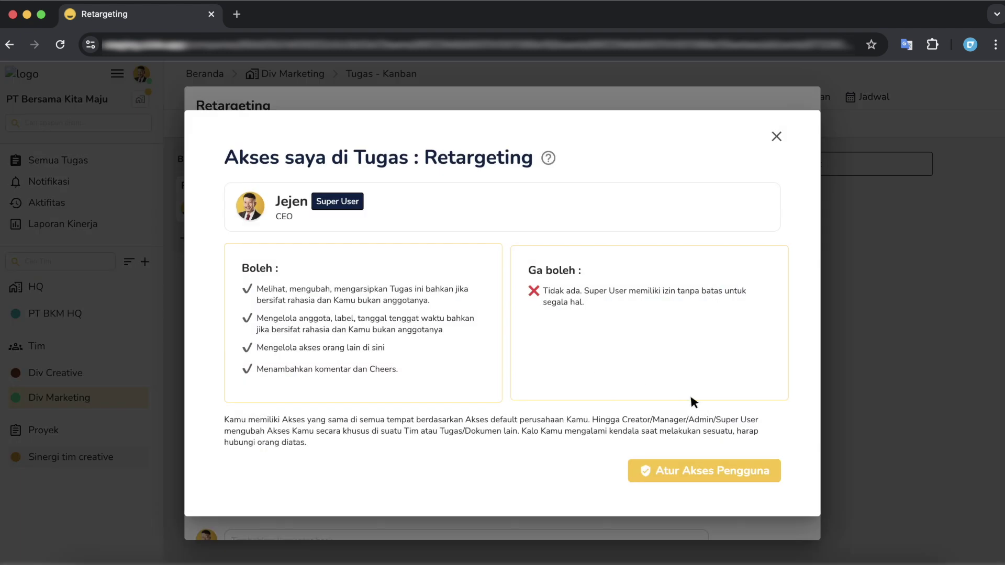
pyautogui.click(778, 138)
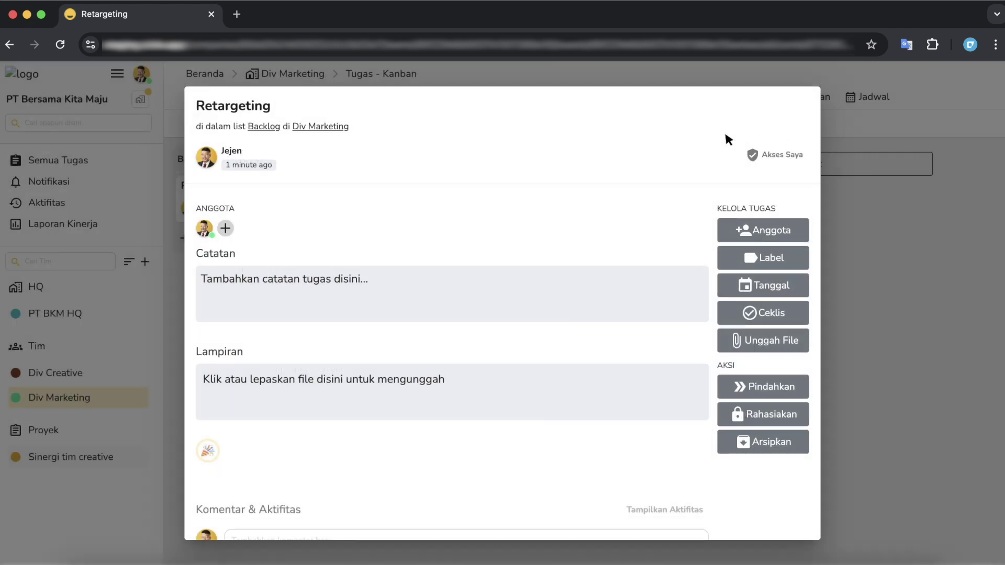
pyautogui.click(227, 229)
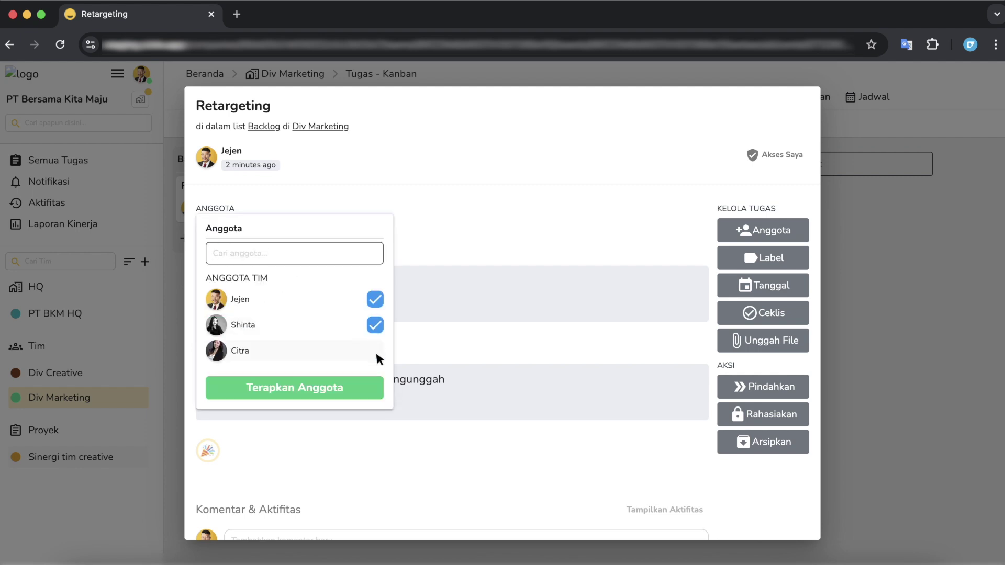
pyautogui.click(370, 390)
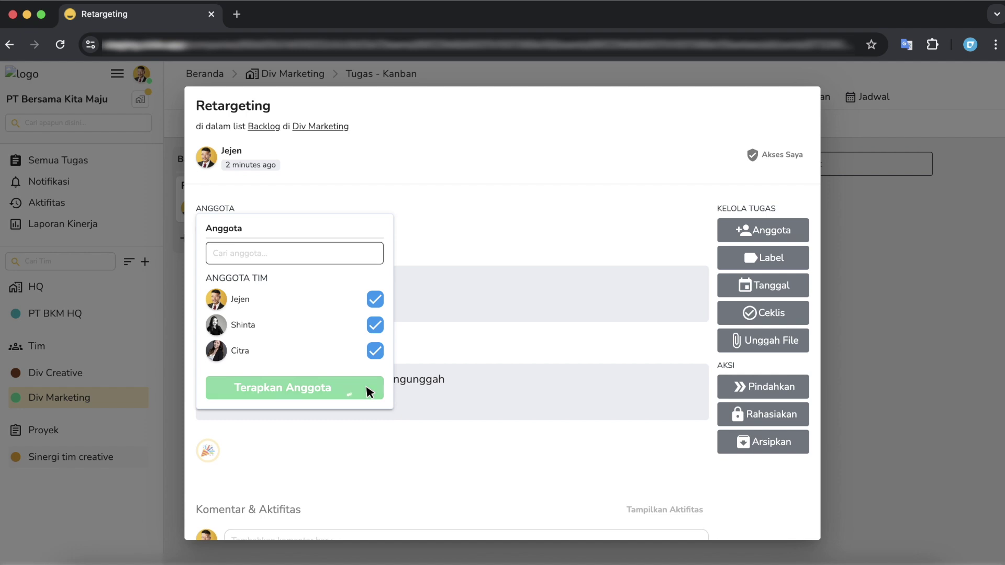
pyautogui.click(424, 231)
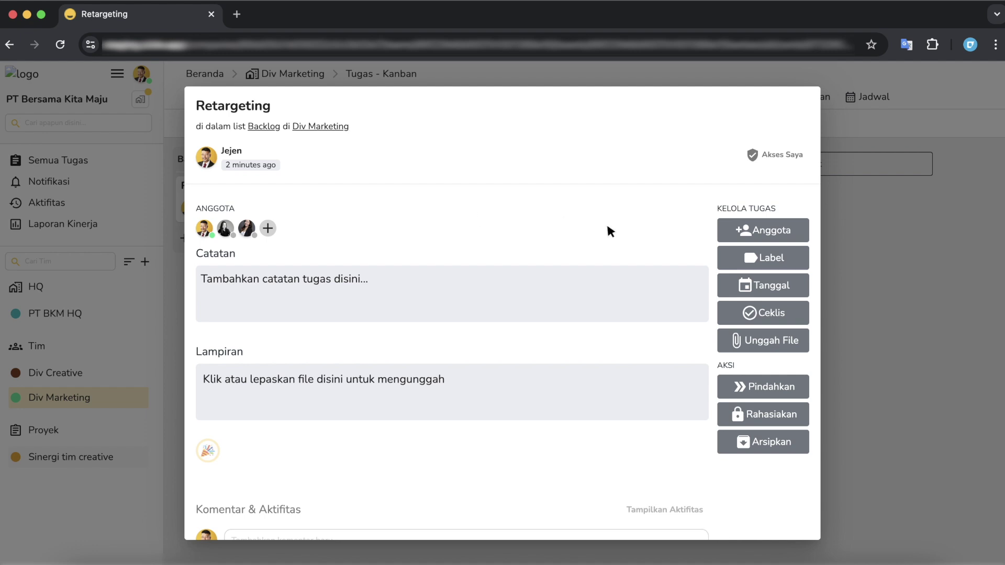
# Check the member selection offered among the task's management options
pyautogui.scroll(-2, 756, 226)
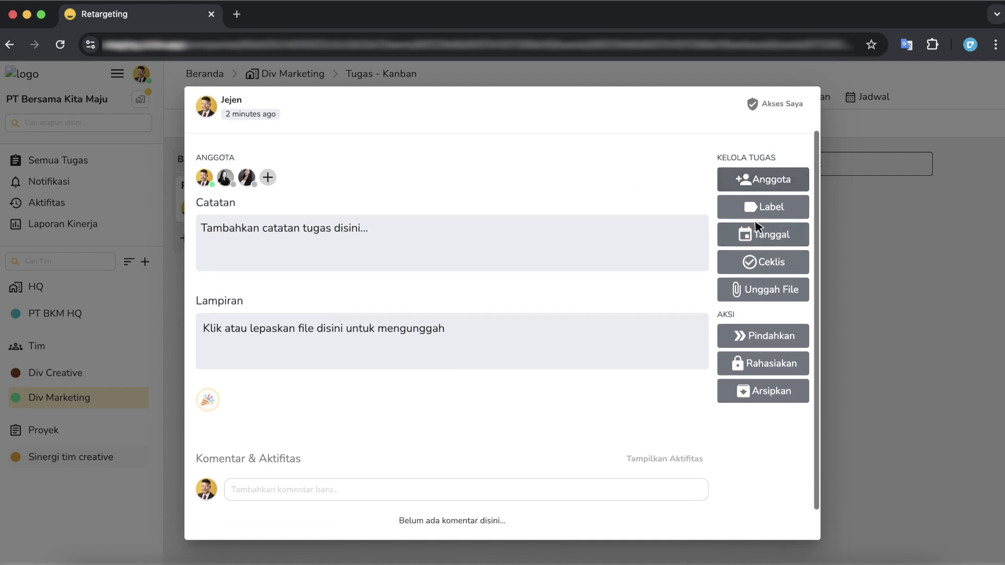
pyautogui.click(780, 187)
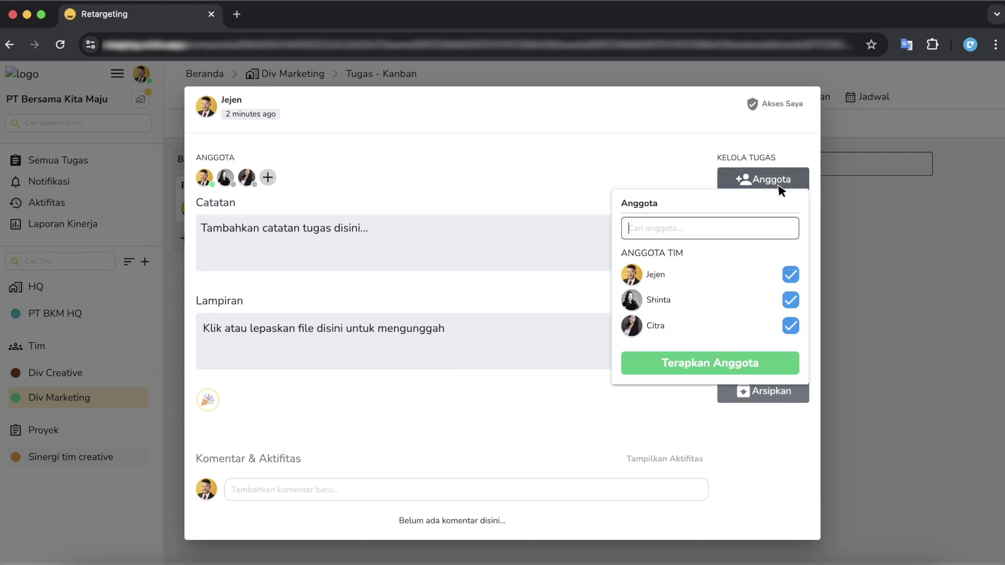
pyautogui.click(645, 134)
# Create a blue label named "Meta Ads" for the board from the Retargeting task
pyautogui.click(762, 210)
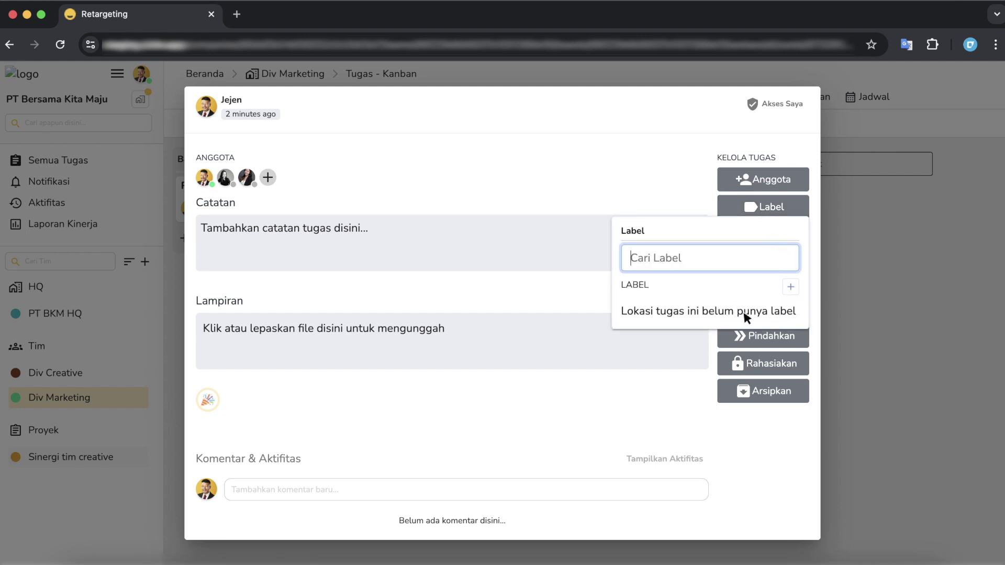
pyautogui.click(790, 288)
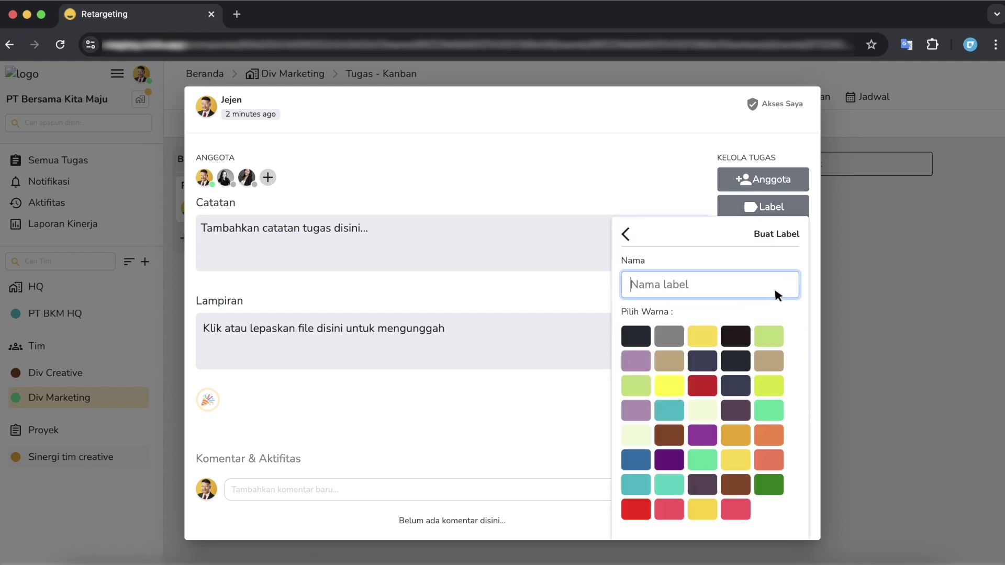
pyautogui.write('Meta Ads')
pyautogui.click(636, 460)
pyautogui.scroll(-1, 761, 359)
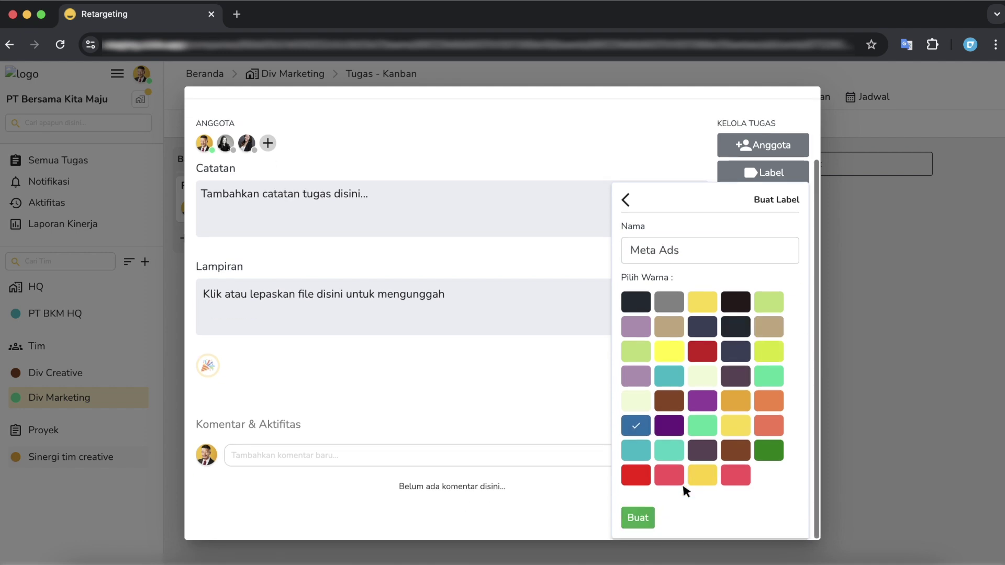
pyautogui.click(637, 518)
# Apply the Meta Ads label to the Retargeting task and close the label selection
pyautogui.click(748, 279)
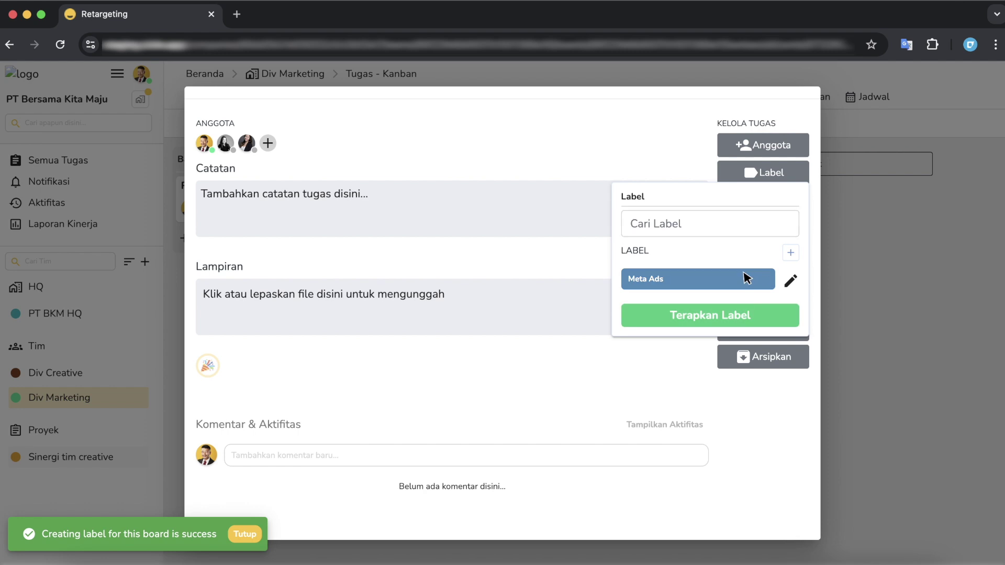
pyautogui.click(774, 314)
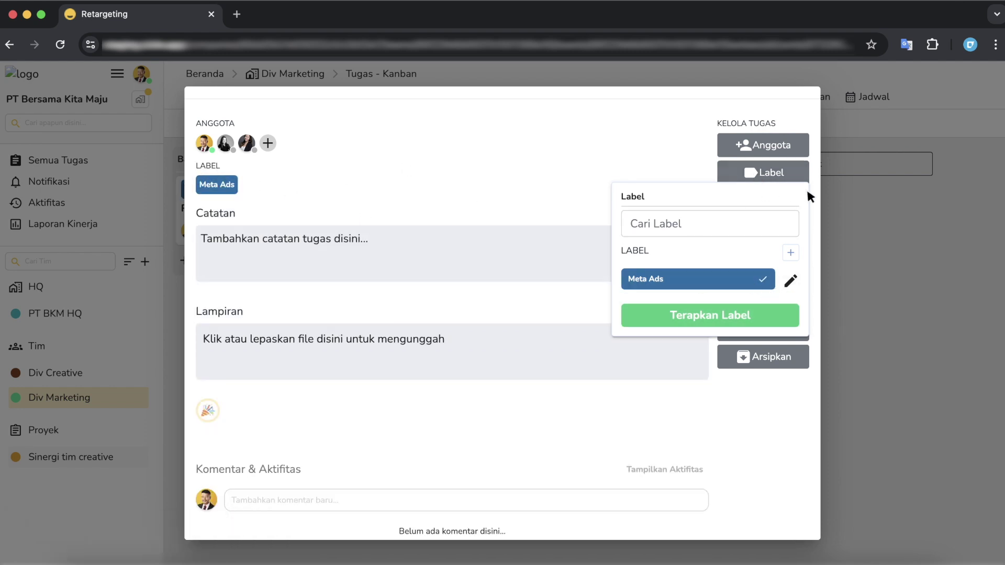
pyautogui.click(610, 139)
pyautogui.scroll(1, 609, 139)
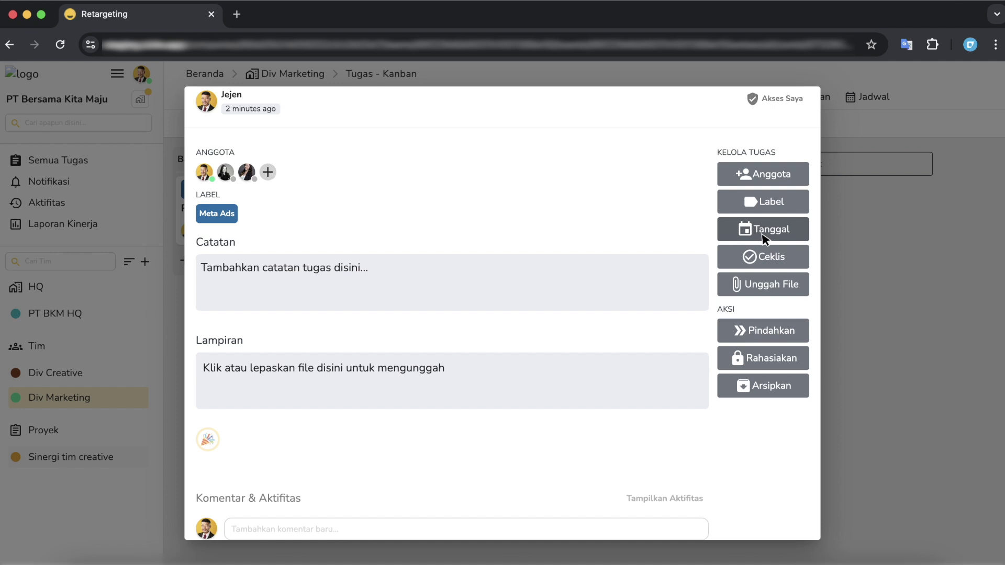
# Set the Retargeting task's deadline to 2024/11/16 without a start date
pyautogui.click(764, 236)
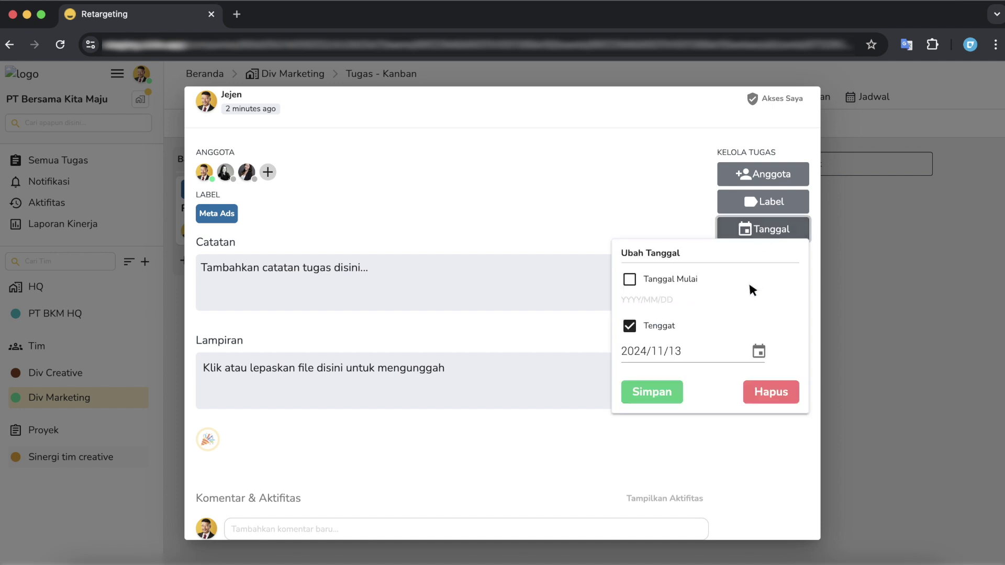
pyautogui.click(759, 350)
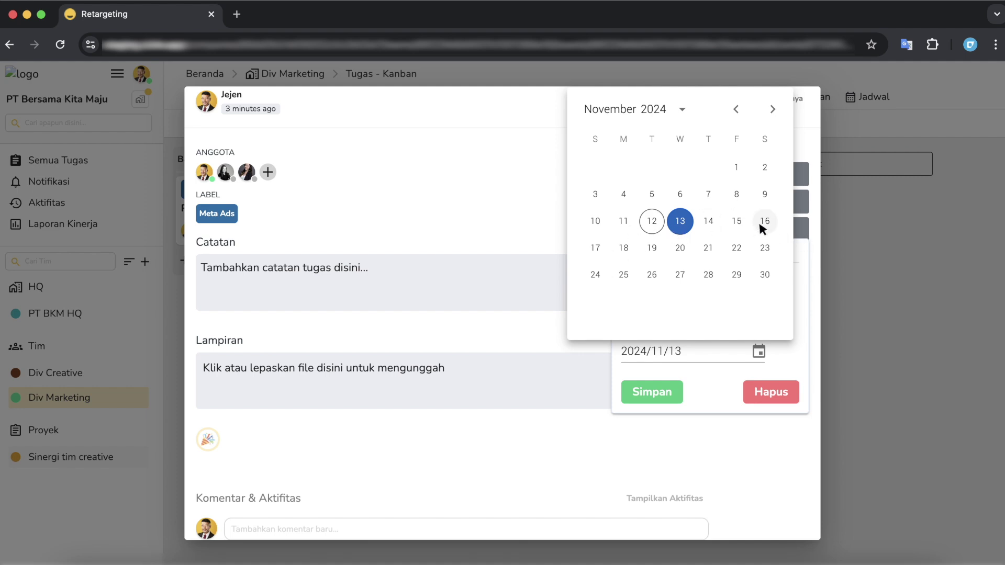
pyautogui.click(760, 224)
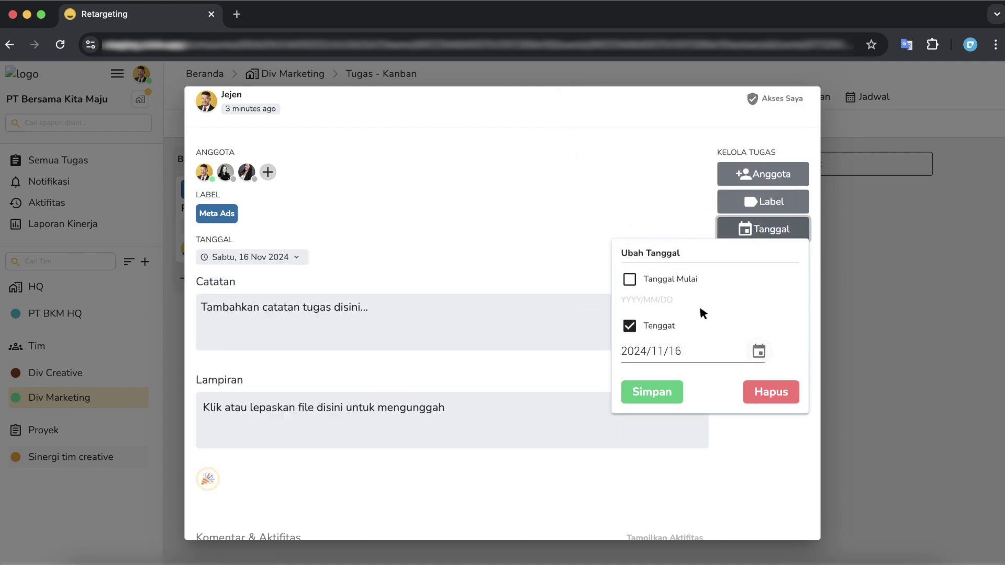
# Enable a start date of 2024/11/19, set the deadline to 2024/11/26, and save the task's dates
pyautogui.click(631, 282)
pyautogui.click(758, 306)
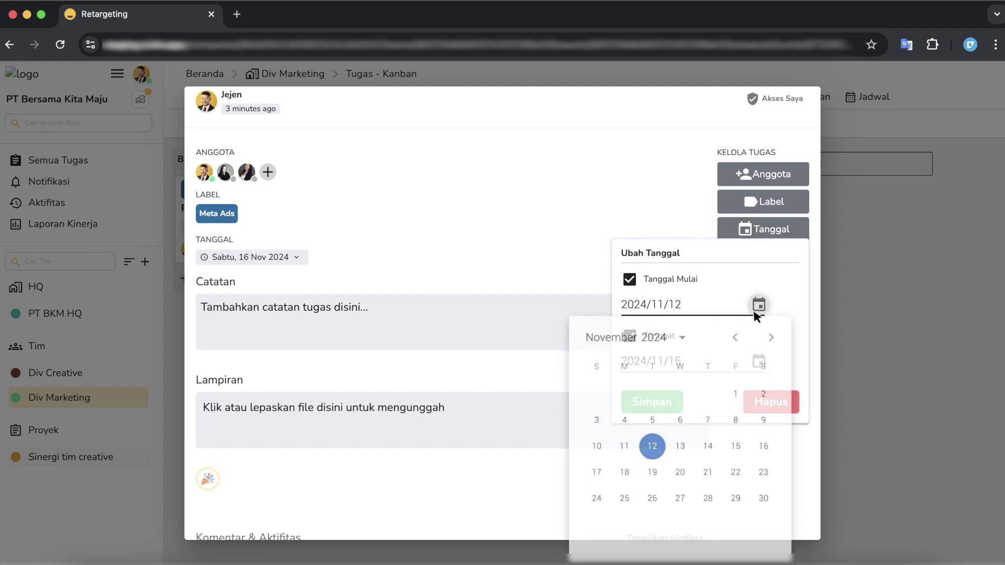
pyautogui.click(660, 480)
pyautogui.click(758, 360)
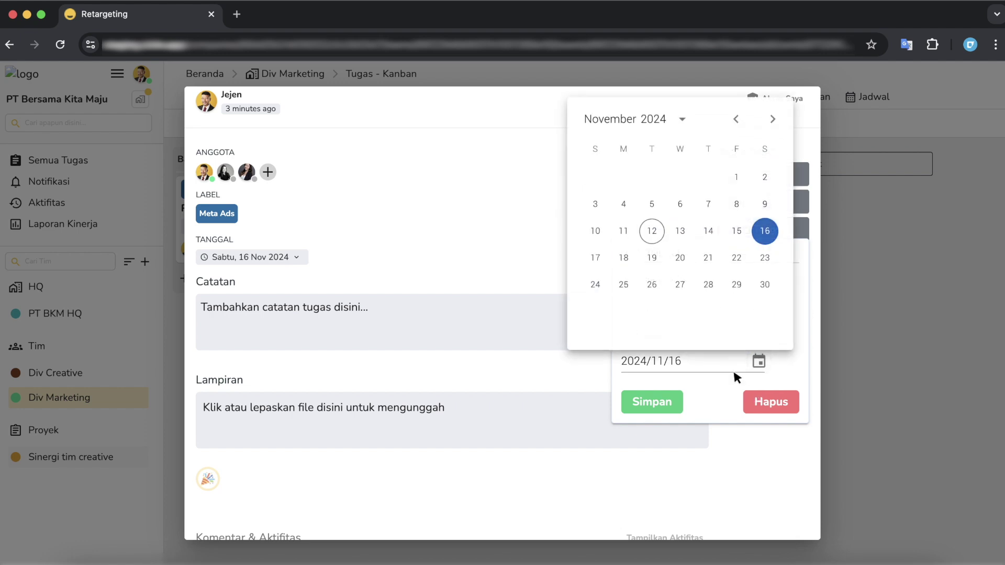
pyautogui.click(653, 283)
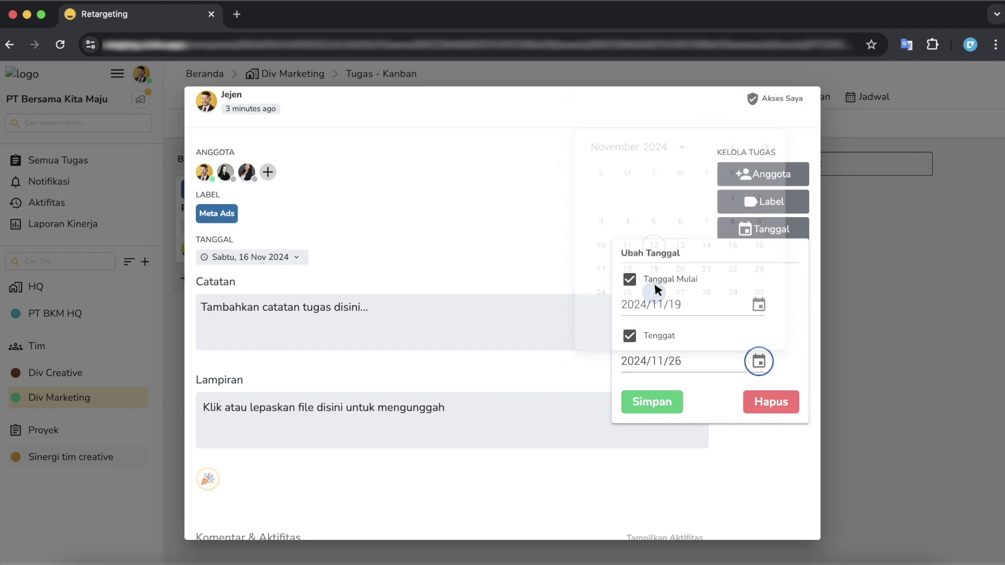
pyautogui.click(663, 404)
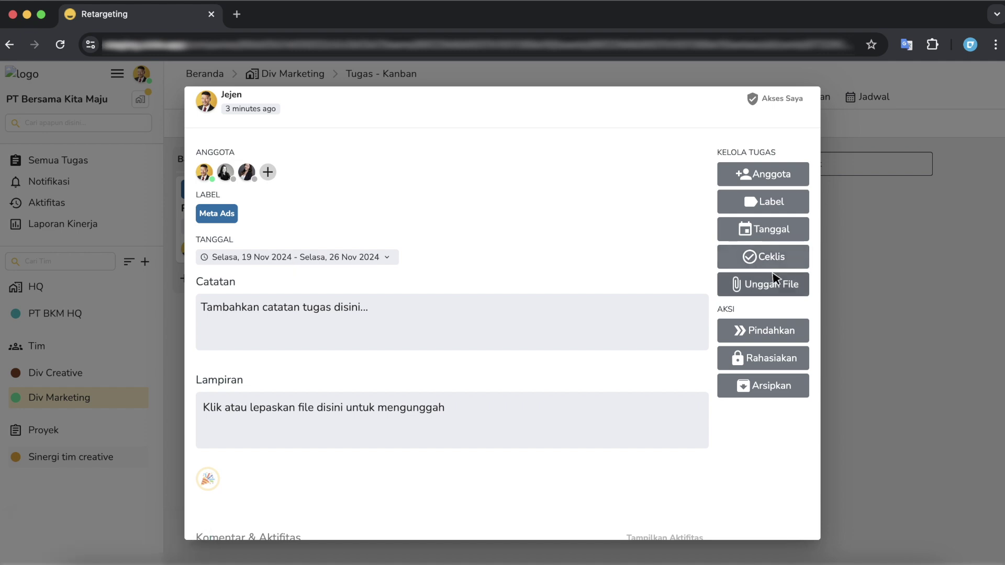
# Create a checklist titled "Progress retargeting" in the task
pyautogui.click(800, 266)
pyautogui.click(735, 308)
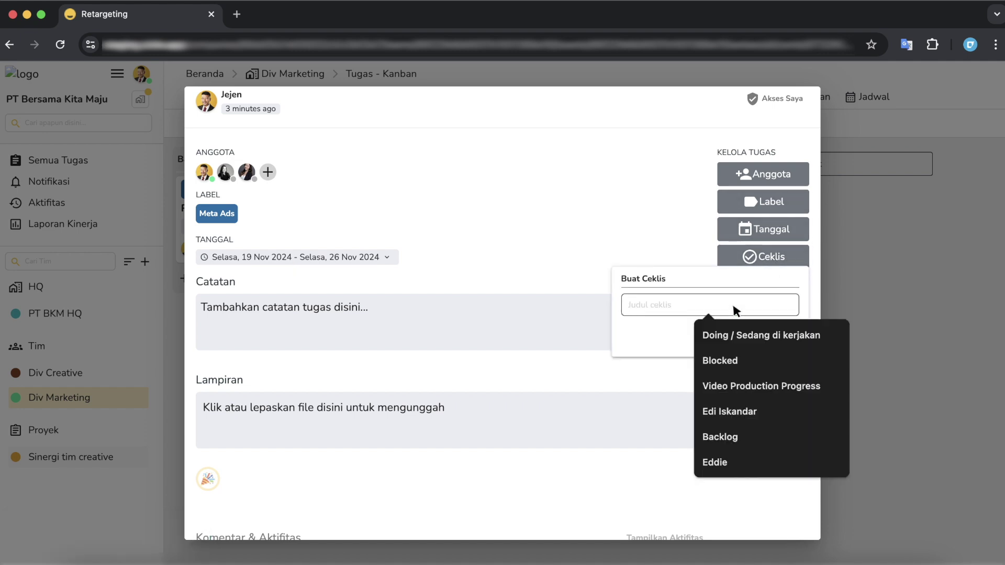
pyautogui.write('P')
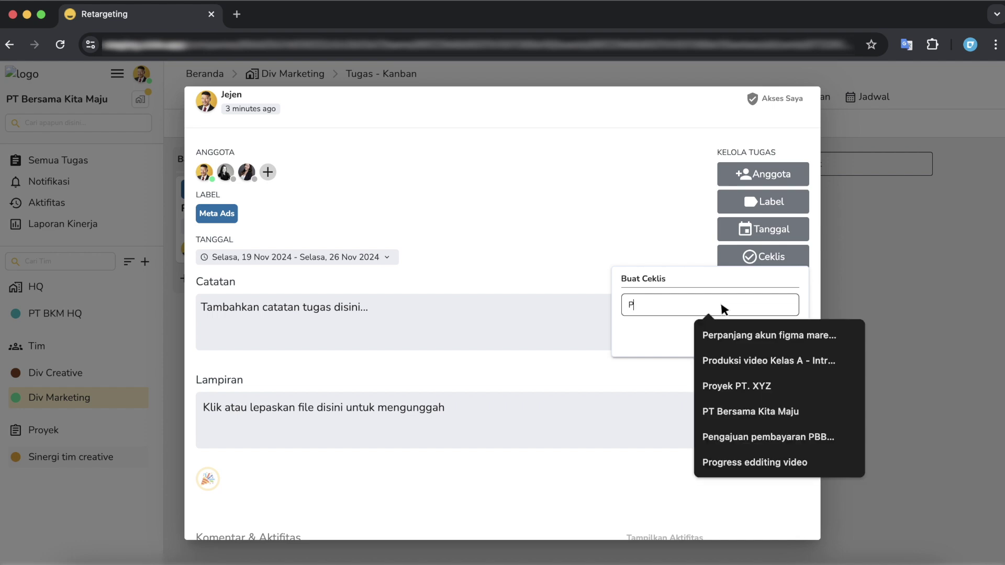
pyautogui.write('rogrerss')
pyautogui.press('BackSpace')
pyautogui.press('BackSpace')
pyautogui.press('BackSpace')
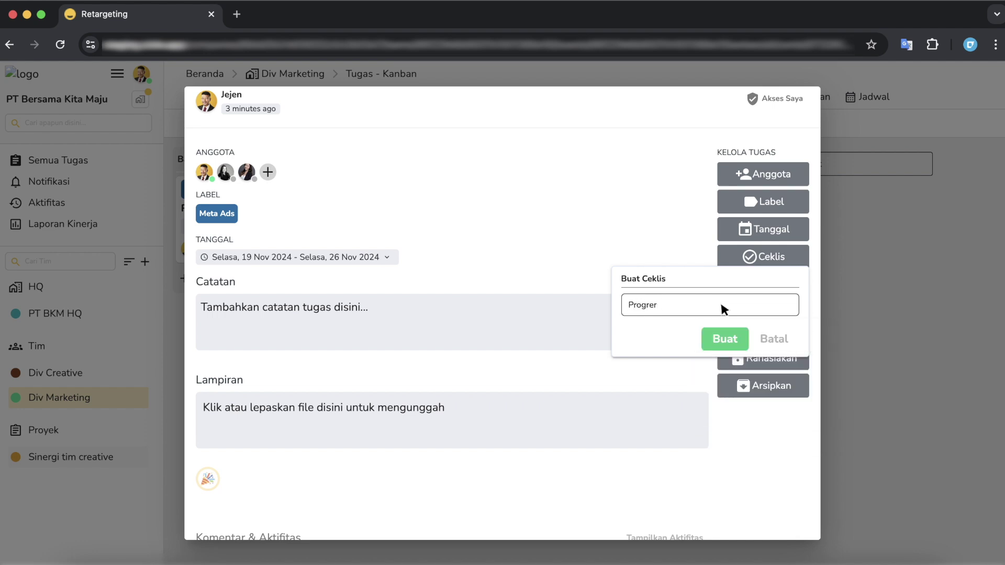
pyautogui.write('ss Re')
pyautogui.press('BackSpace')
pyautogui.press('BackSpace')
pyautogui.press('BackSpace')
pyautogui.press('Return')
# Add the sub-tasks "Perencanaan", "Eksekusi" and "Evaluasi" to the Progress retargeting checklist
pyautogui.scroll(-5, 613, 395)
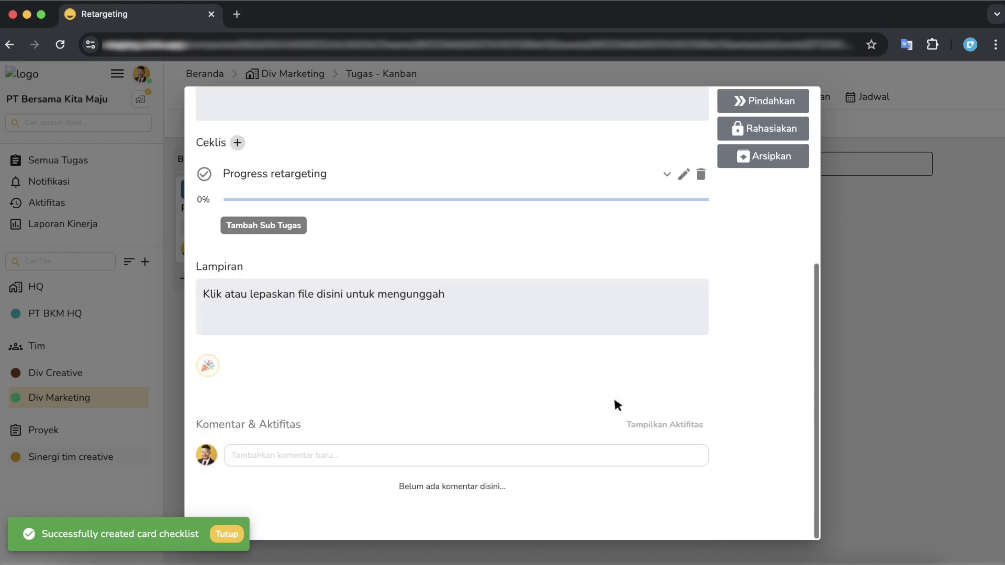
pyautogui.scroll(3, 529, 396)
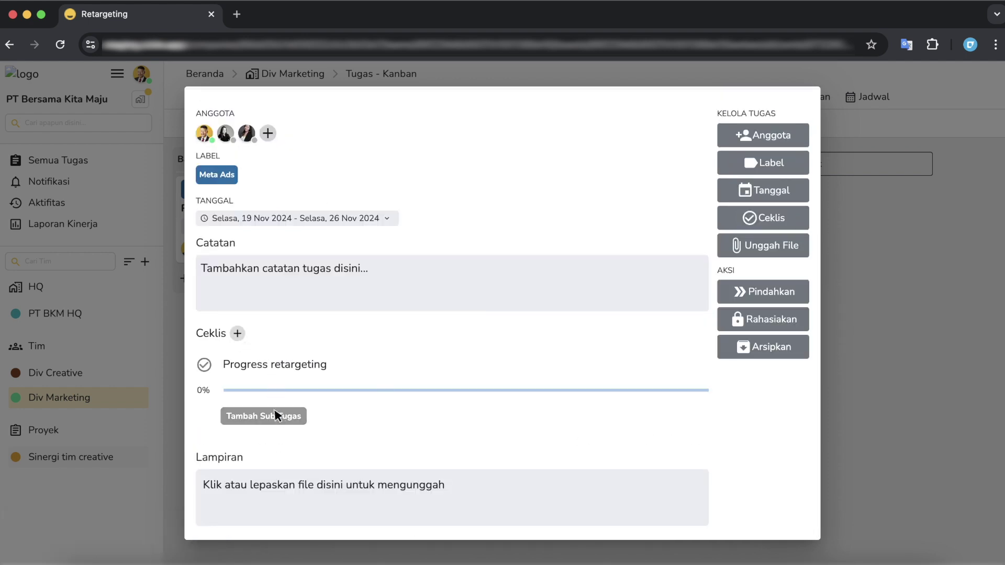
pyautogui.click(293, 422)
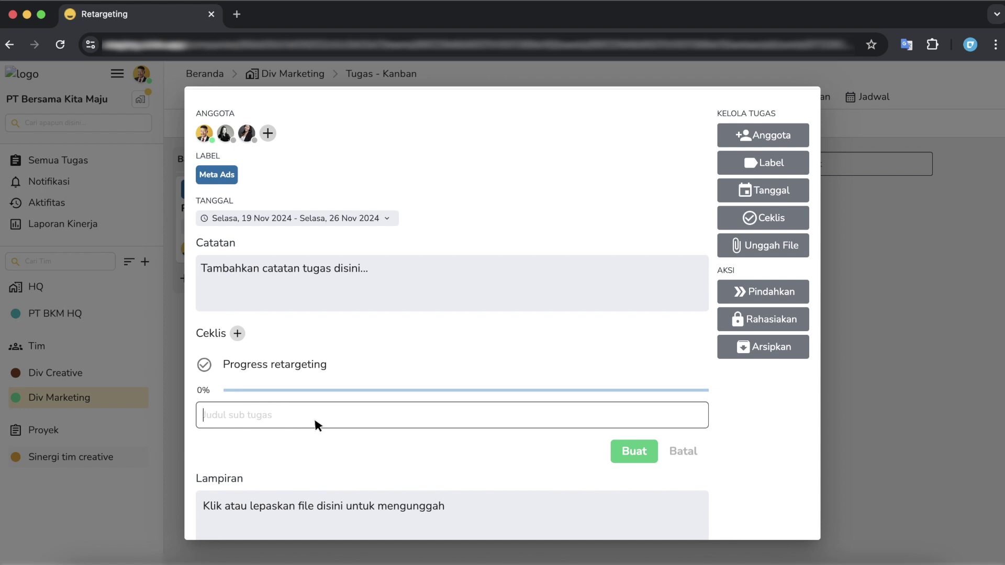
pyautogui.write('Pre')
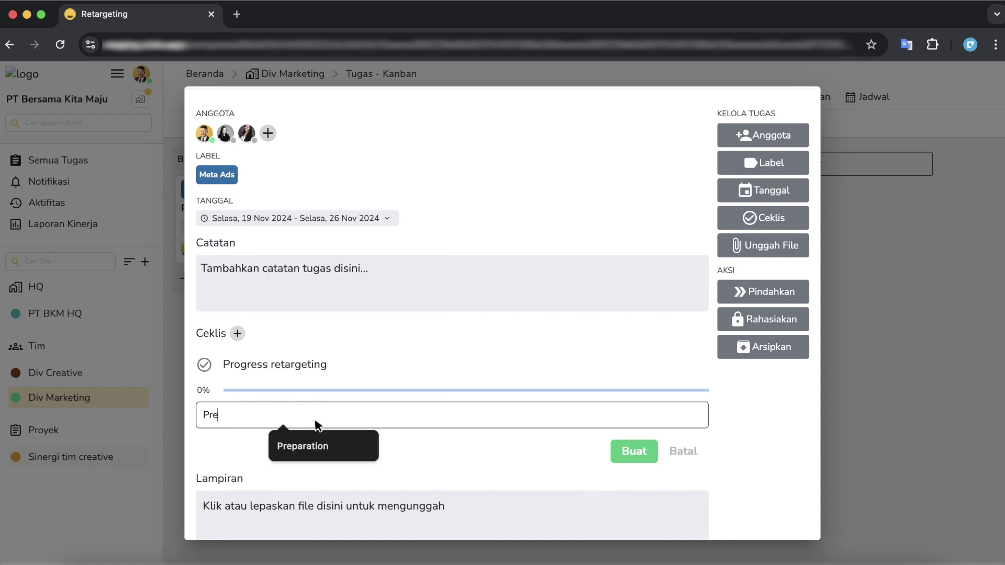
pyautogui.press('Return')
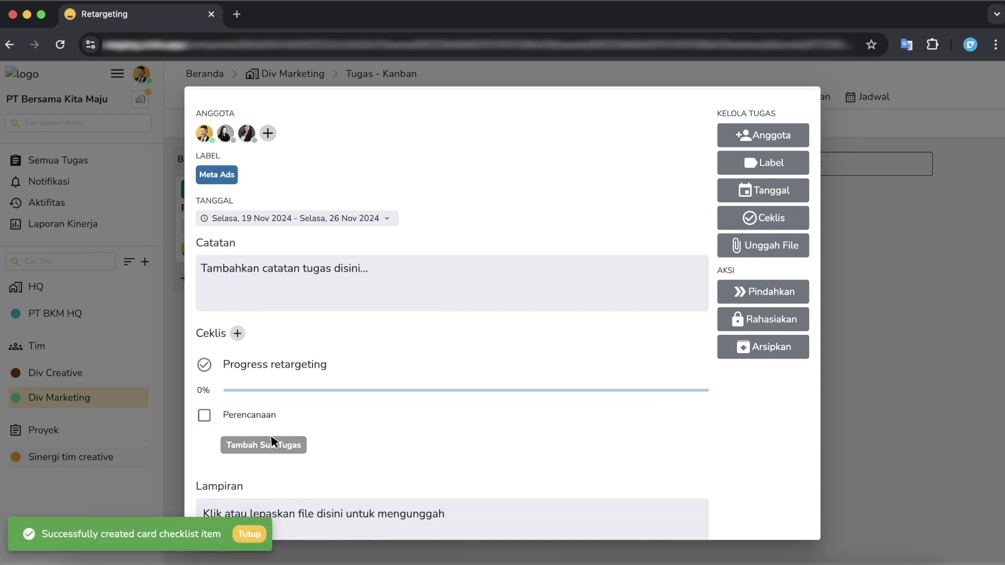
pyautogui.click(272, 441)
pyautogui.write('Eksekusi')
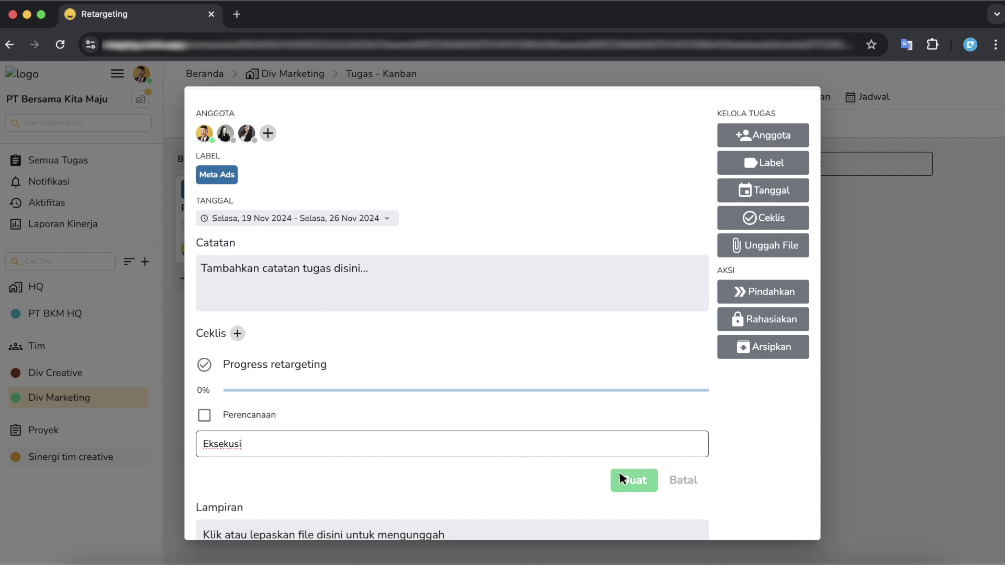
pyautogui.click(627, 478)
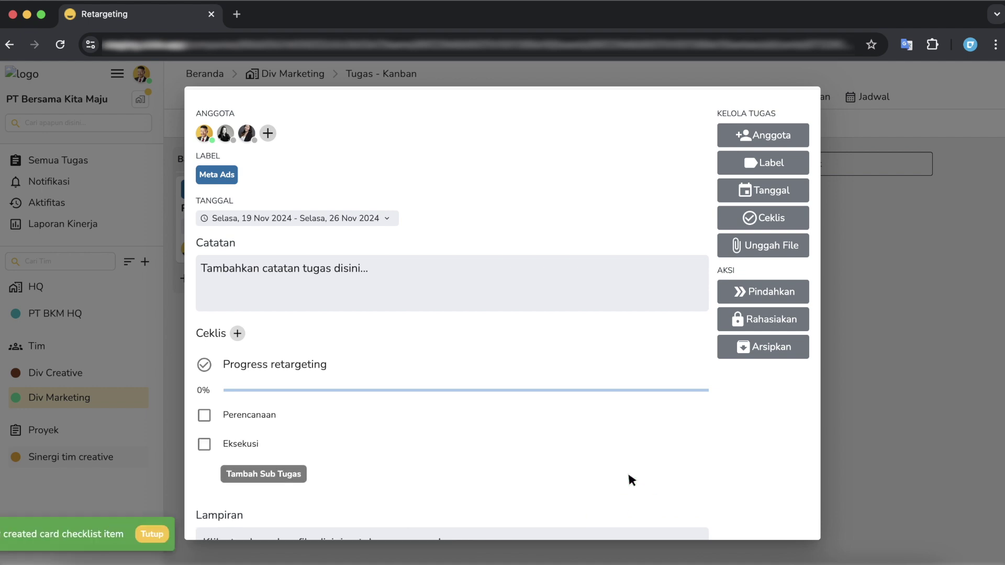
pyautogui.click(267, 473)
pyautogui.write('Eva')
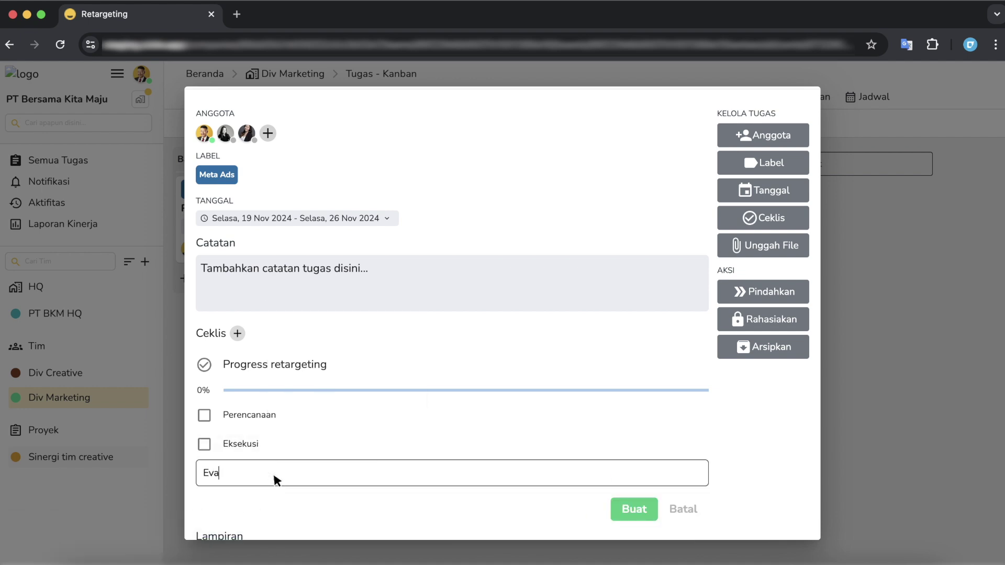
pyautogui.write('luasi')
pyautogui.press('Return')
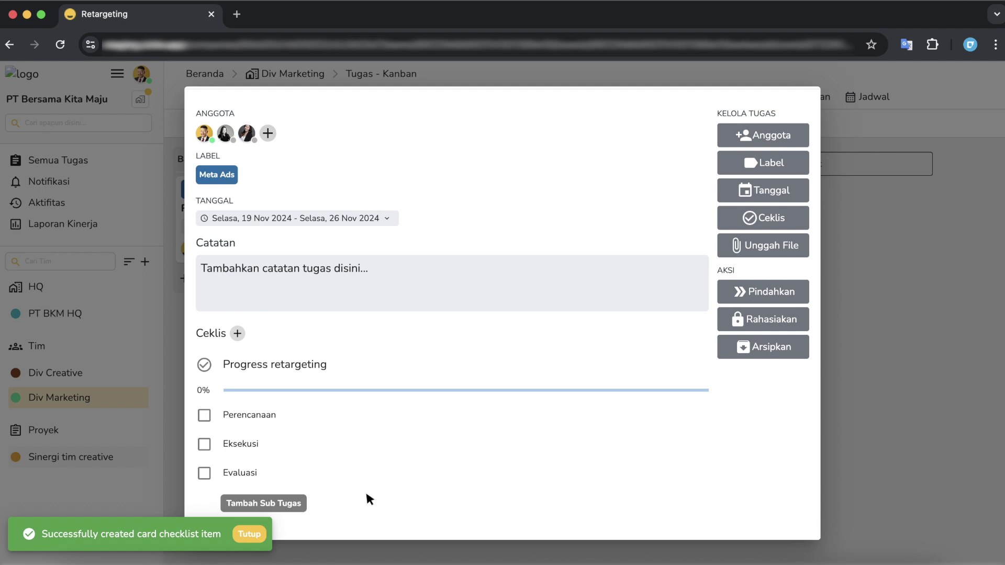
# Mark the Perencanaan and Eksekusi sub-tasks as completed
pyautogui.scroll(-2, 269, 469)
pyautogui.click(205, 374)
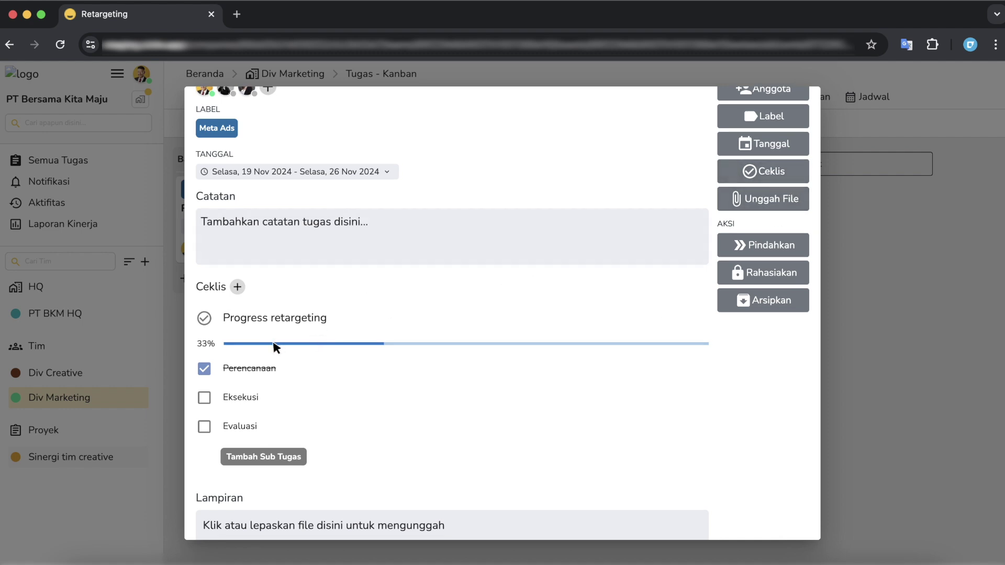
pyautogui.click(204, 398)
# Upload "WhatsApp Image 2024-10-24 at 18.04.49.jpeg" from Downloads to the task and check it among the attachments
pyautogui.scroll(1, 708, 241)
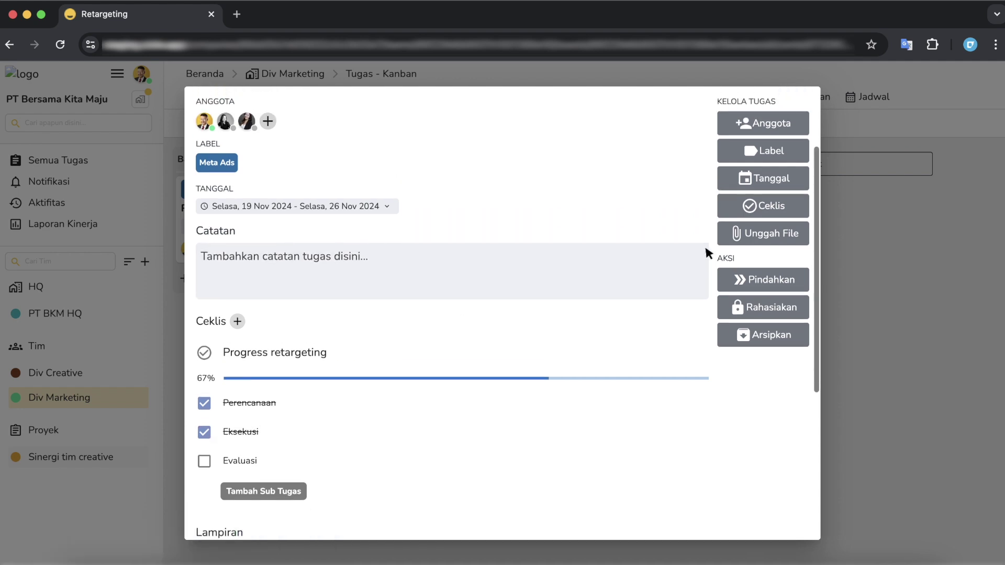
pyautogui.scroll(2, 707, 254)
pyautogui.click(758, 297)
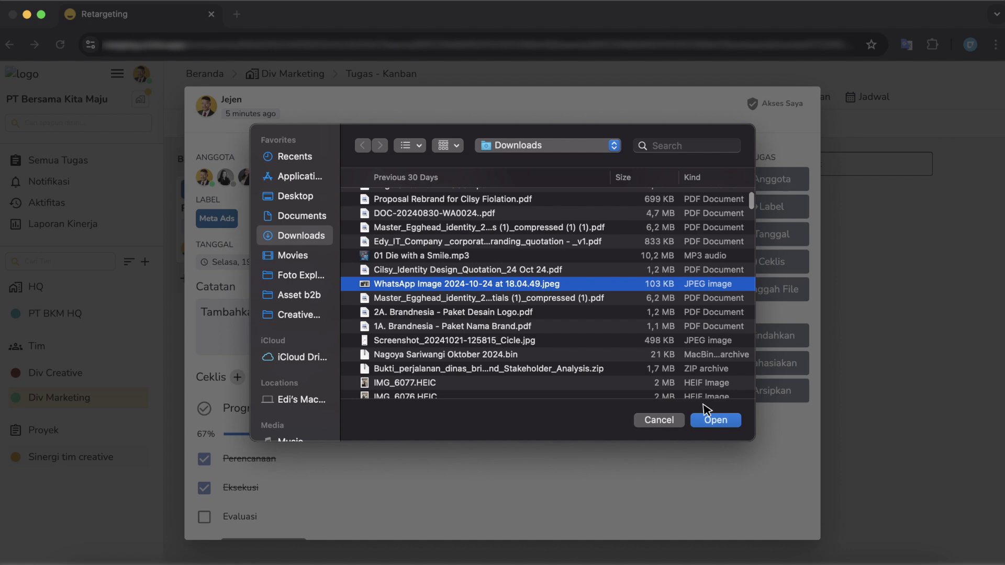
pyautogui.click(712, 416)
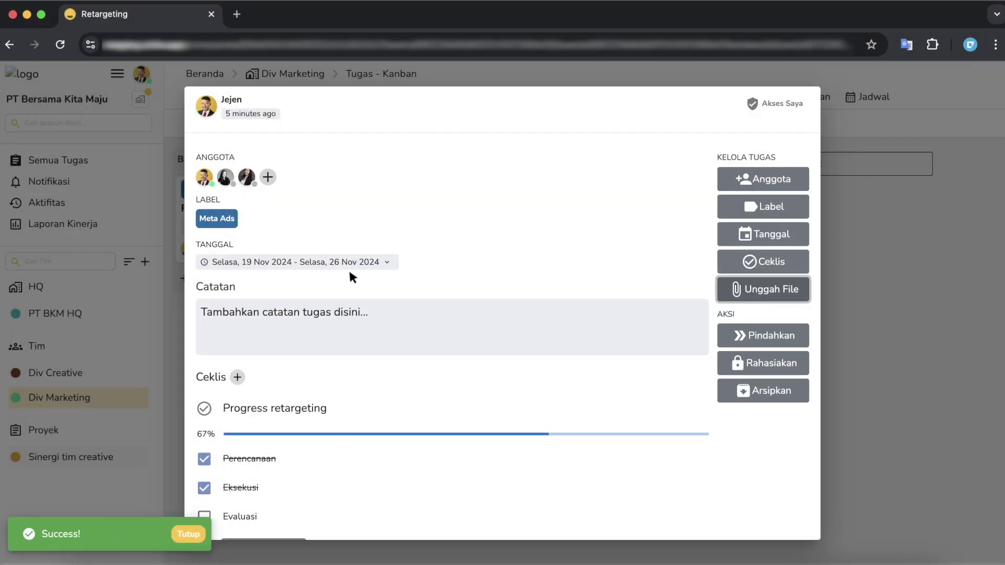
pyautogui.scroll(1, 348, 268)
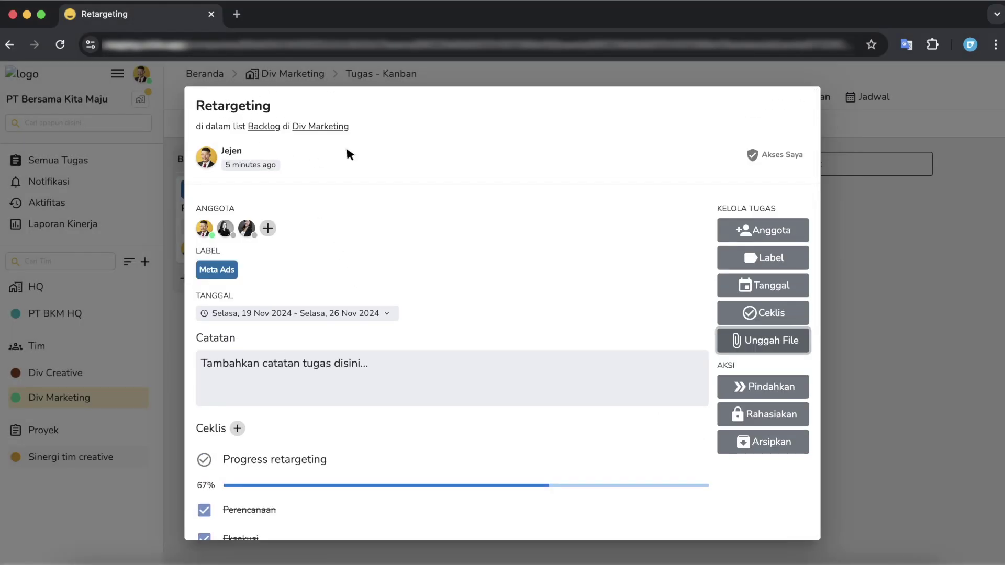
pyautogui.scroll(-7, 320, 416)
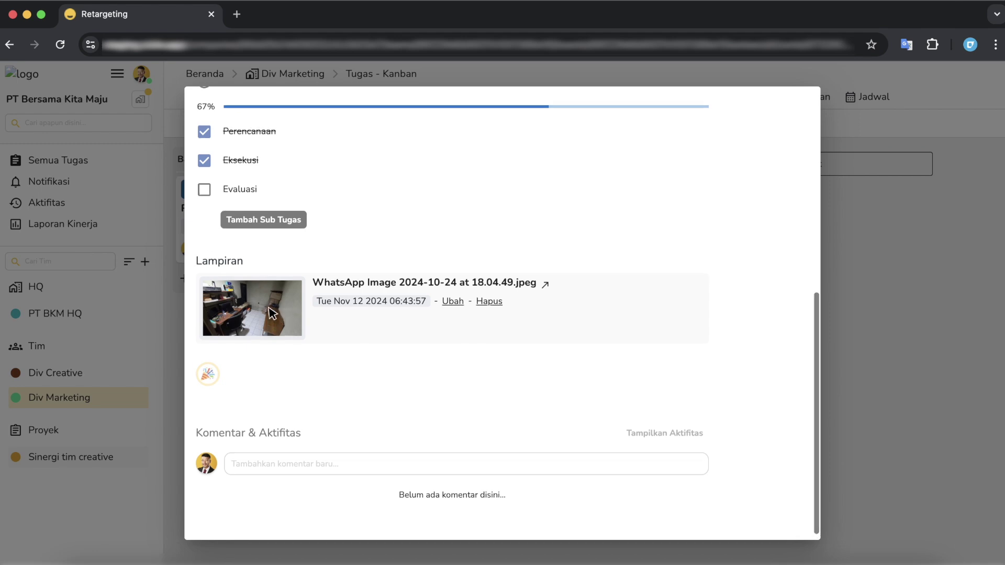
# Attach "Cilsyfiolution.com Website Revamp.pdf" to the task by dropping it from the Downloads folder into the attachments
pyautogui.scroll(3, 366, 325)
pyautogui.scroll(-2, 427, 425)
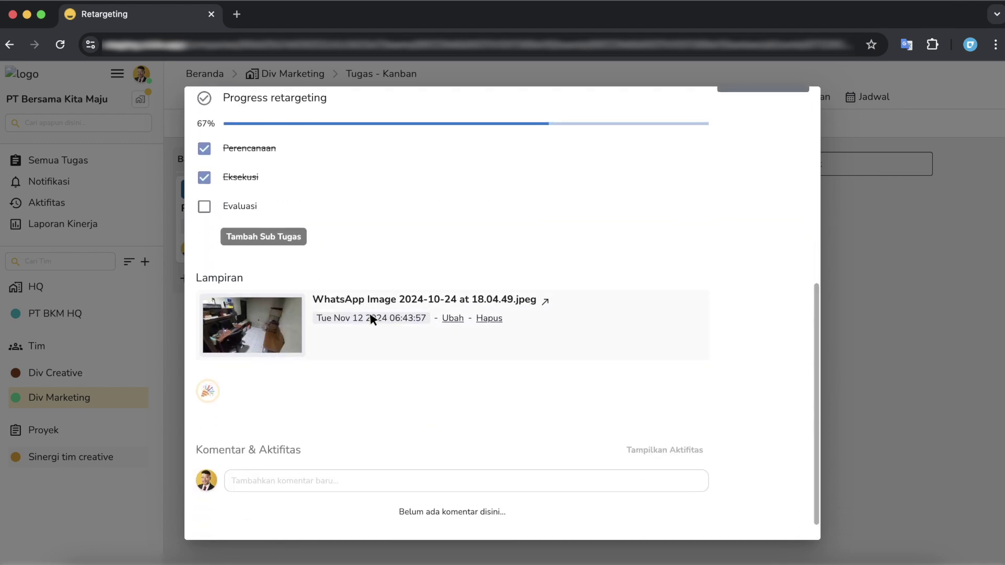
pyautogui.scroll(2, 502, 293)
pyautogui.scroll(-3, 505, 291)
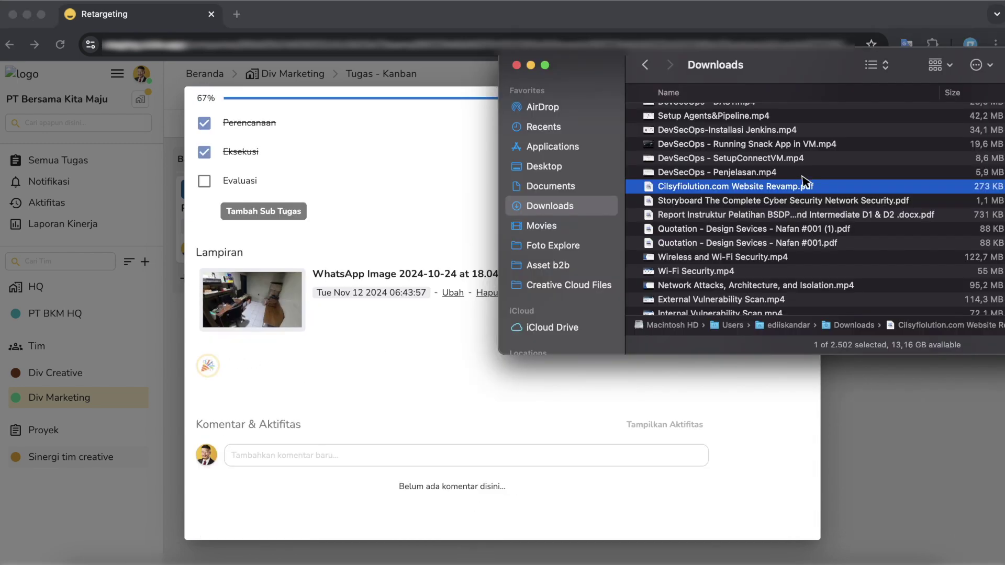
pyautogui.moveTo(806, 188); pyautogui.dragTo(341, 306)
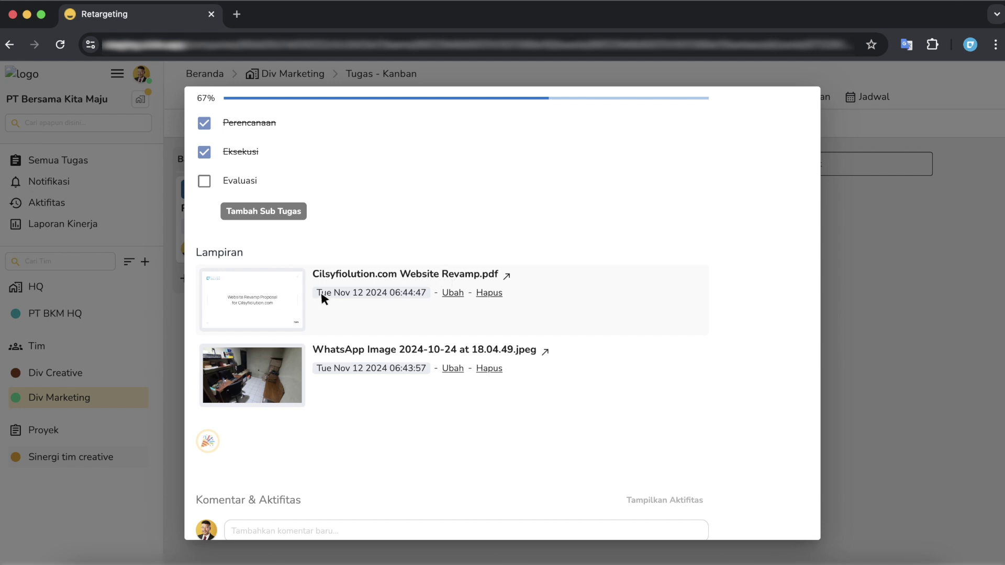
pyautogui.scroll(8, 452, 228)
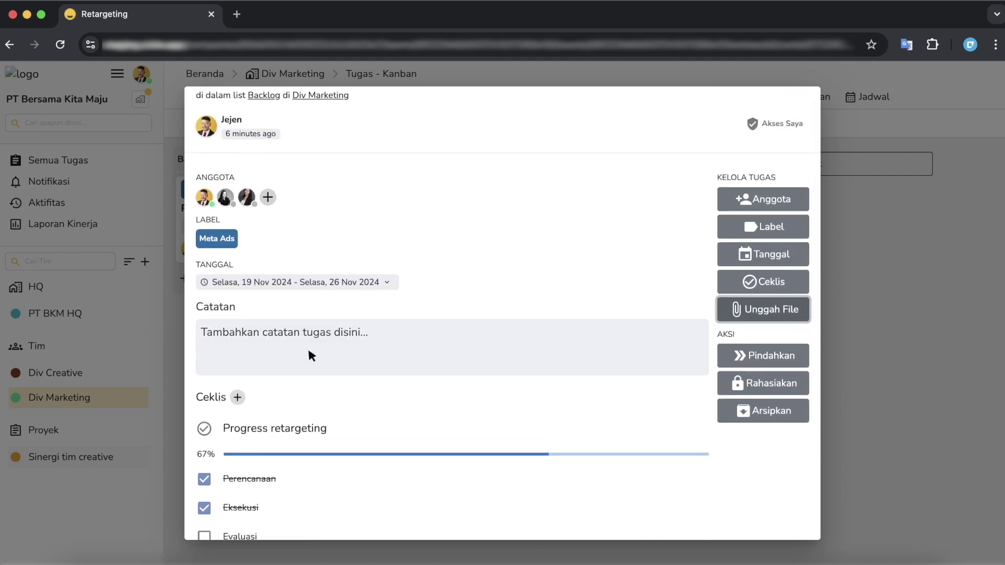
# Add the note "Masukan catatan disini" to the Retargeting task and save it
pyautogui.click(247, 335)
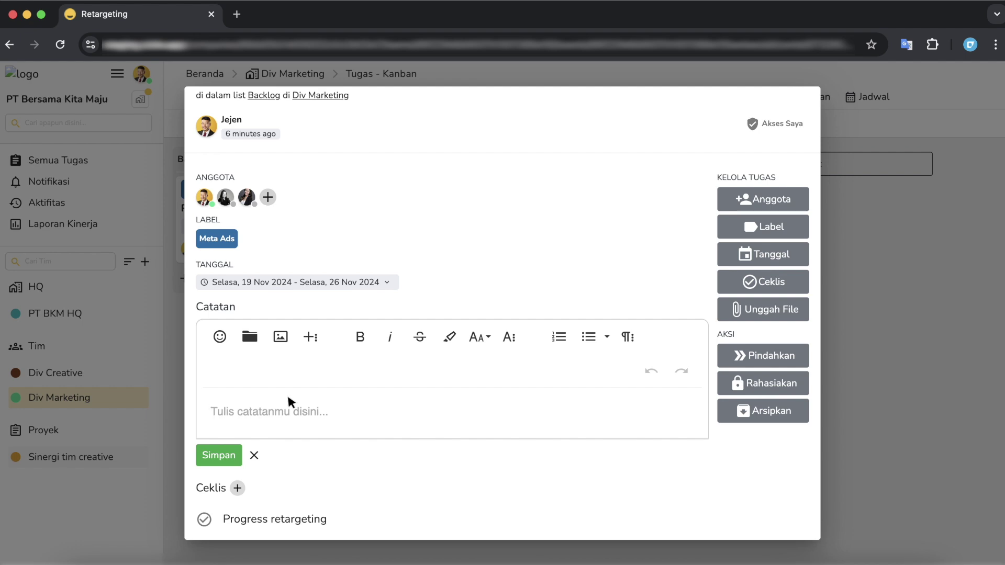
pyautogui.scroll(-2, 292, 403)
pyautogui.write('Mas')
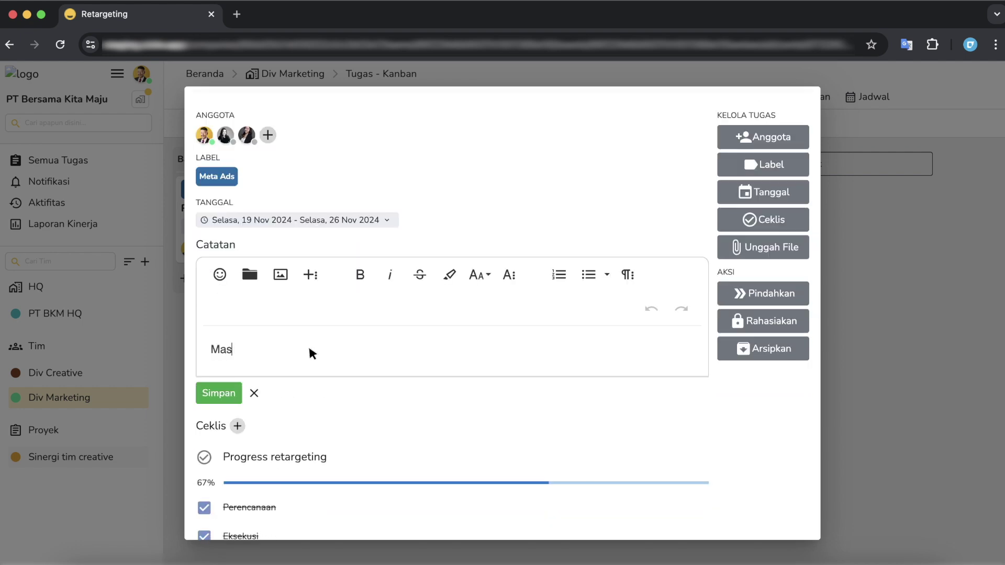
pyautogui.write('ukan catatan di')
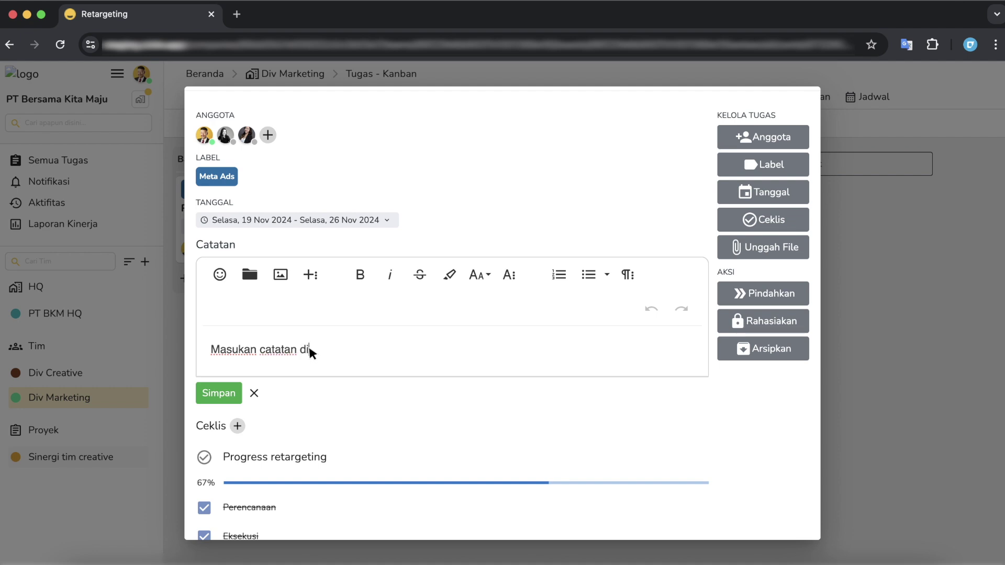
pyautogui.write('sini')
pyautogui.click(224, 394)
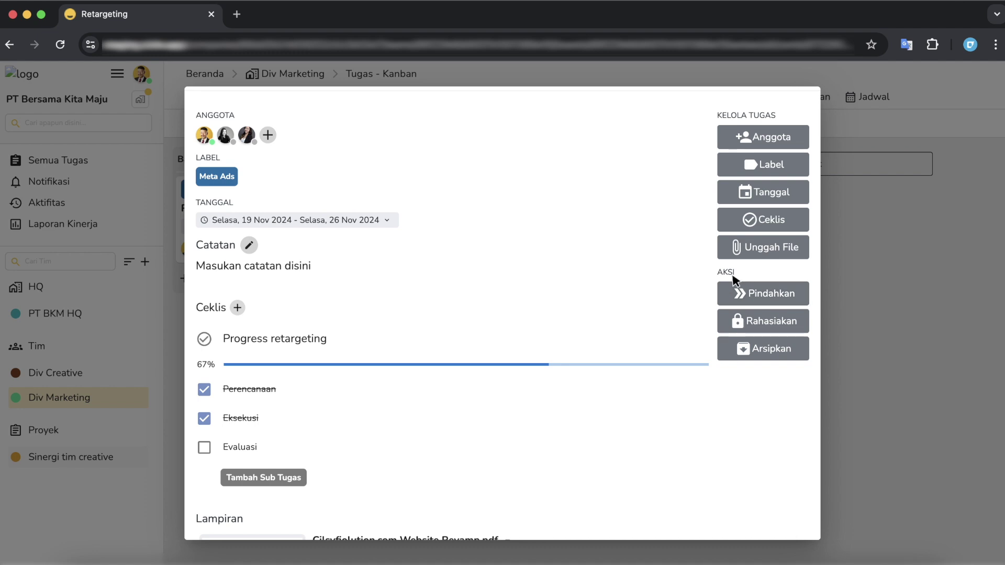
# Move the Retargeting task to position 1 of the Doing / Sedang di kerjakan list and return its card to Backlog
pyautogui.click(735, 291)
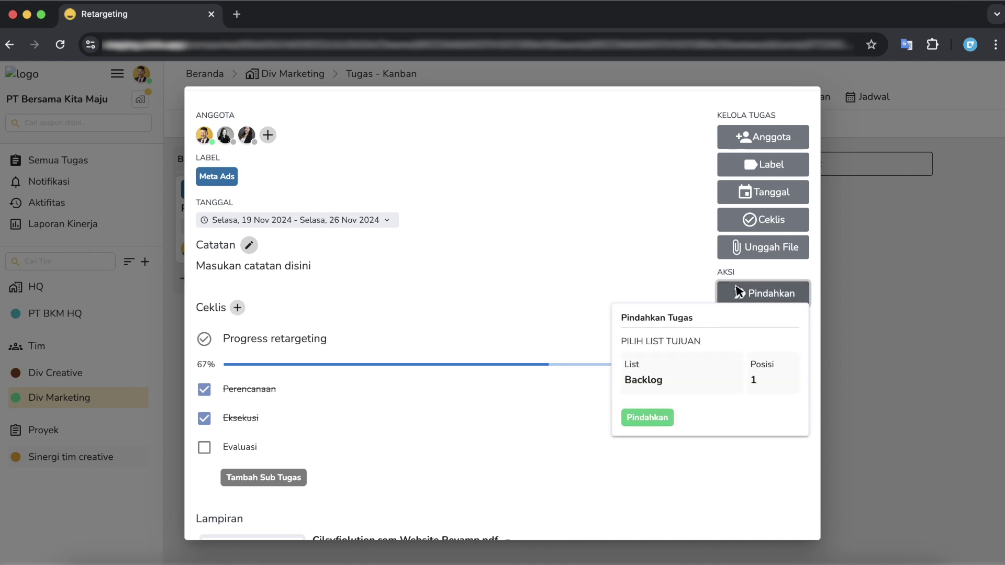
pyautogui.click(709, 354)
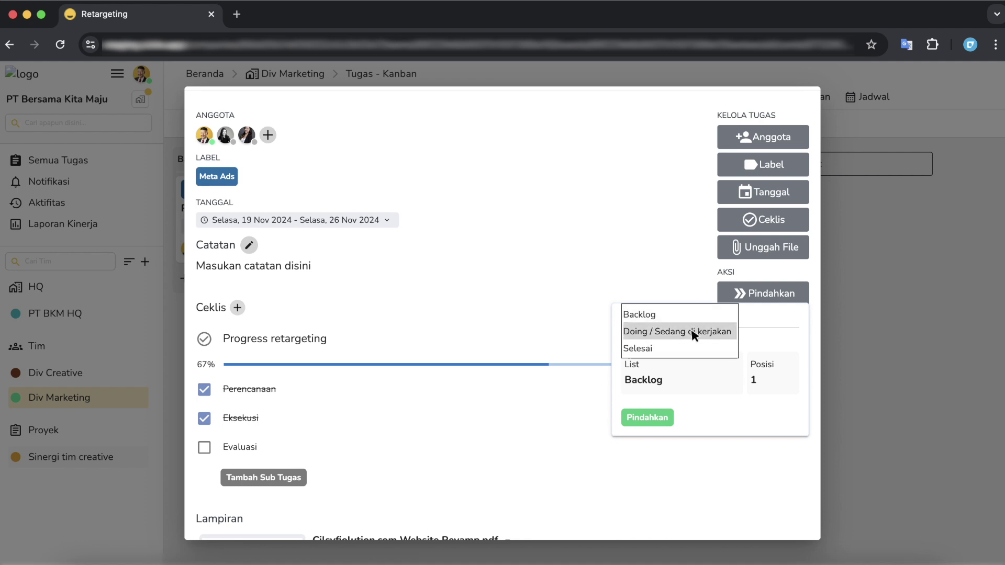
pyautogui.click(688, 335)
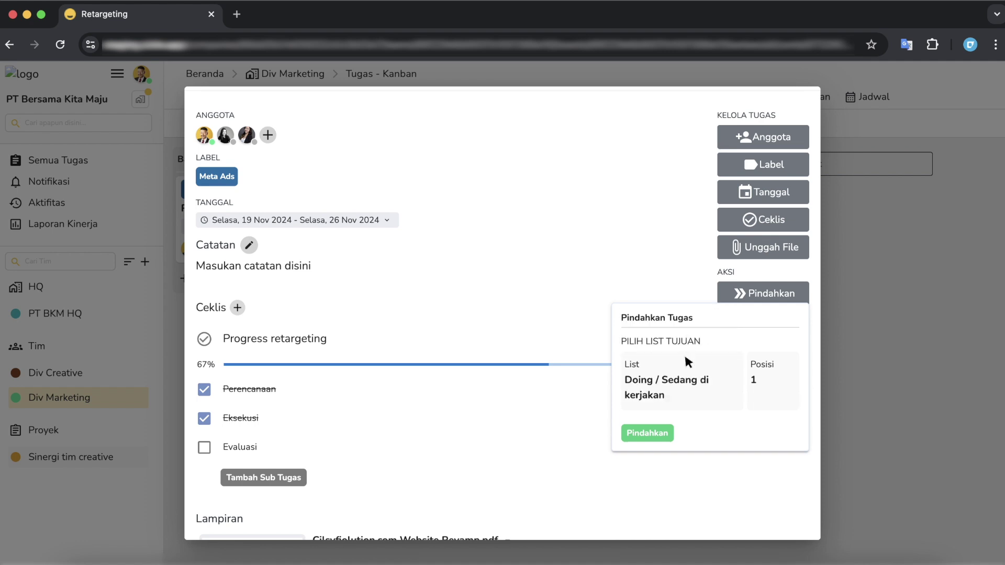
pyautogui.click(648, 434)
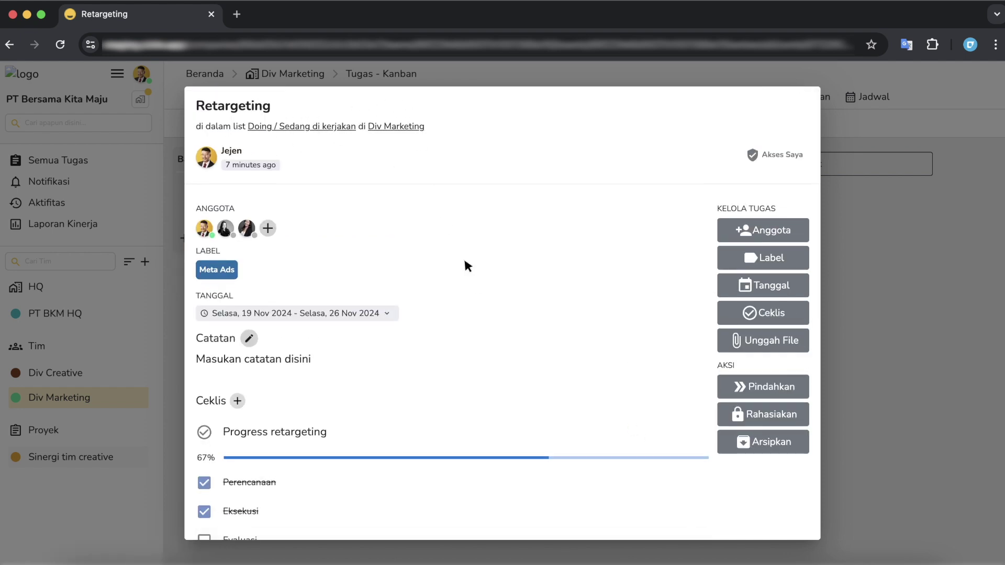
pyautogui.click(836, 325)
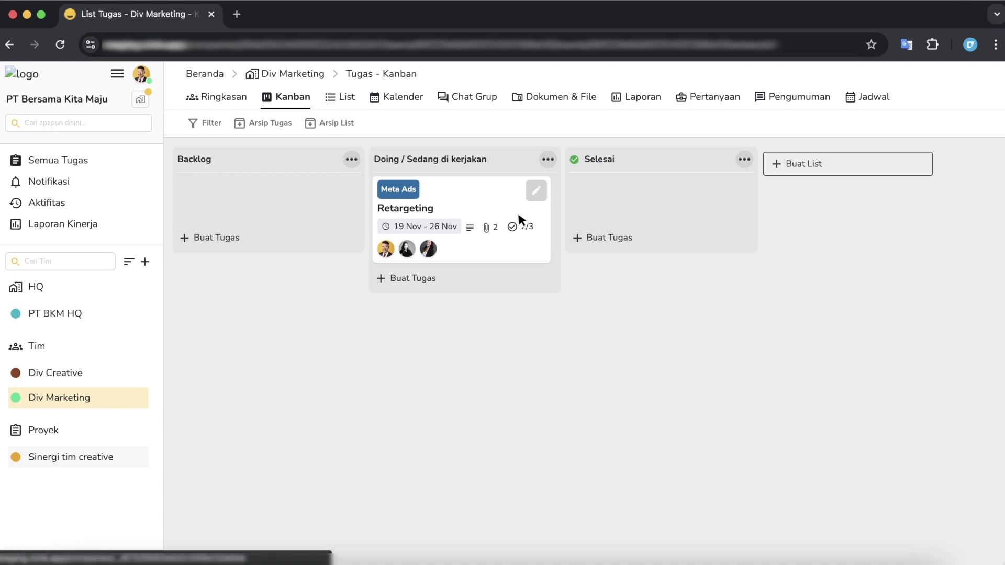
pyautogui.moveTo(517, 210); pyautogui.dragTo(319, 191)
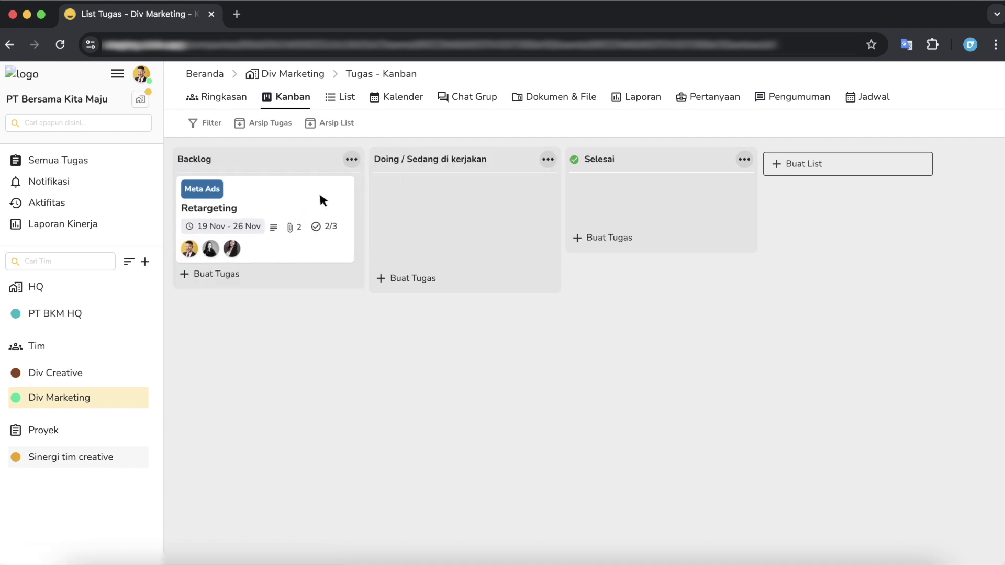
# Set the Retargeting task to private and make it public again
pyautogui.click(288, 197)
pyautogui.click(785, 416)
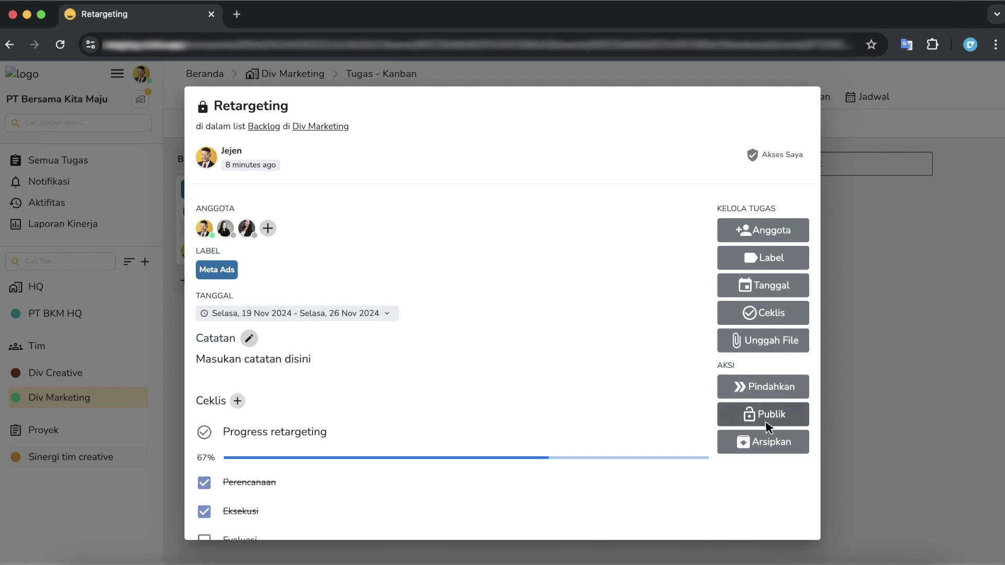
pyautogui.click(767, 425)
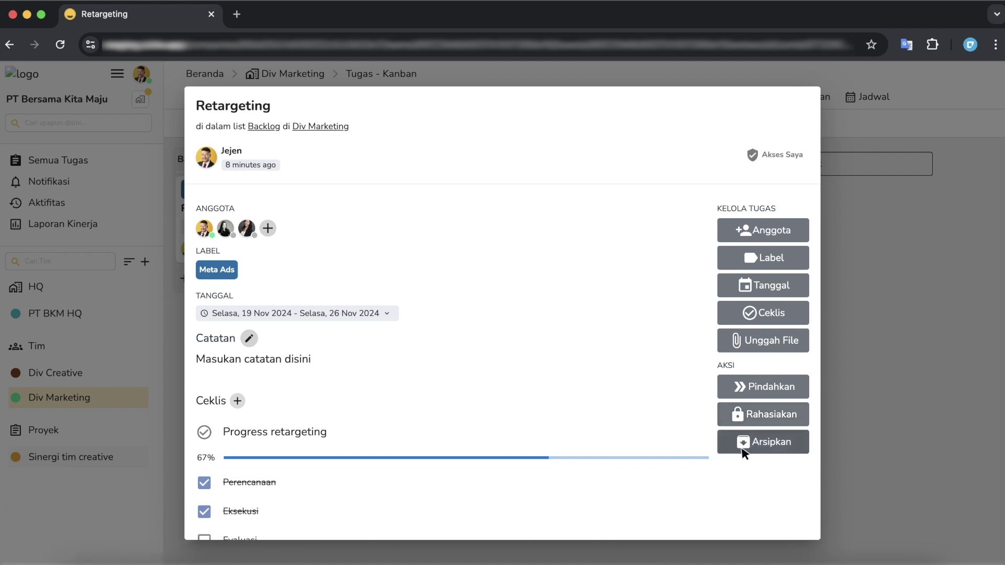
# Archive the Retargeting task and restore it to the board from the archived tasks
pyautogui.click(777, 451)
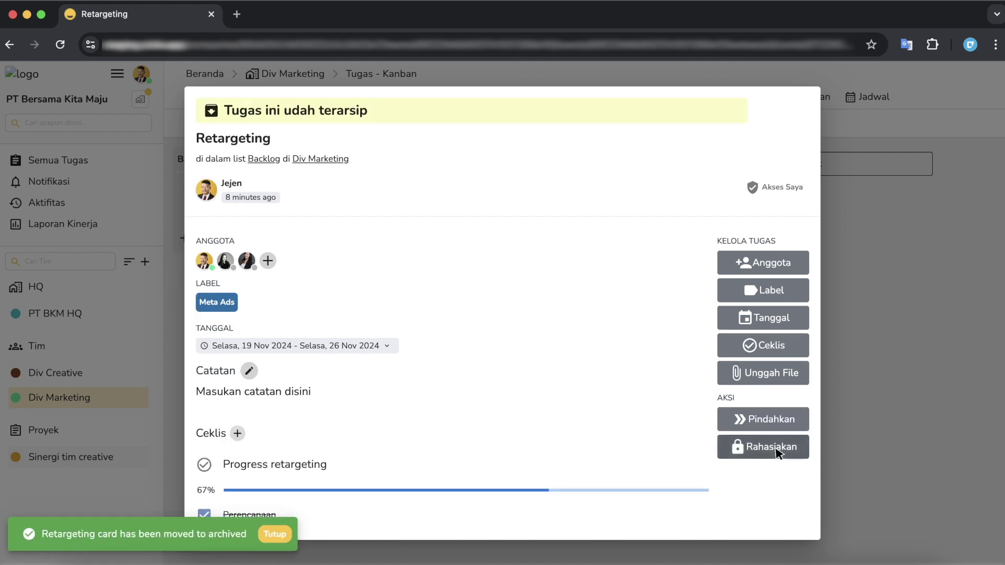
pyautogui.click(863, 319)
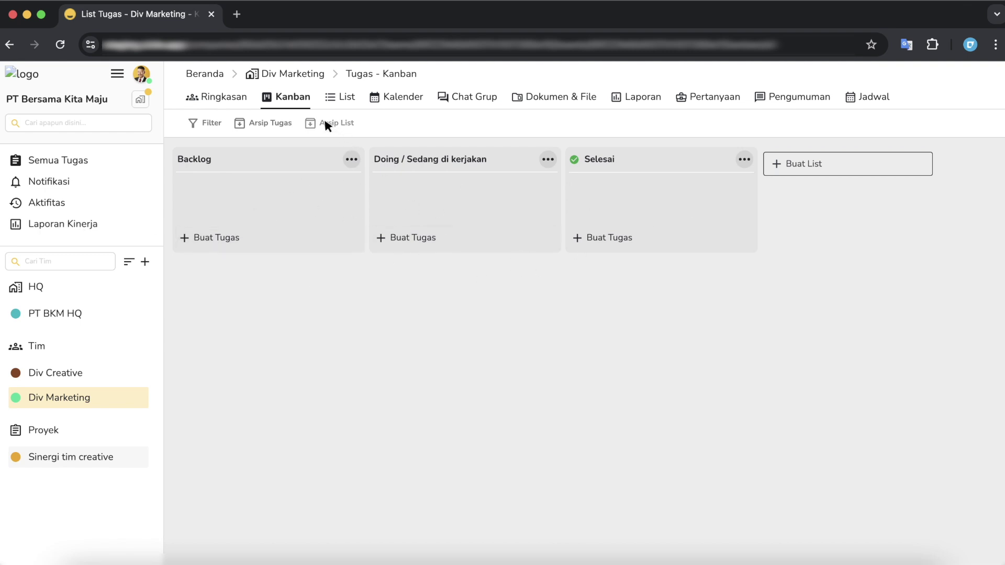
pyautogui.click(243, 122)
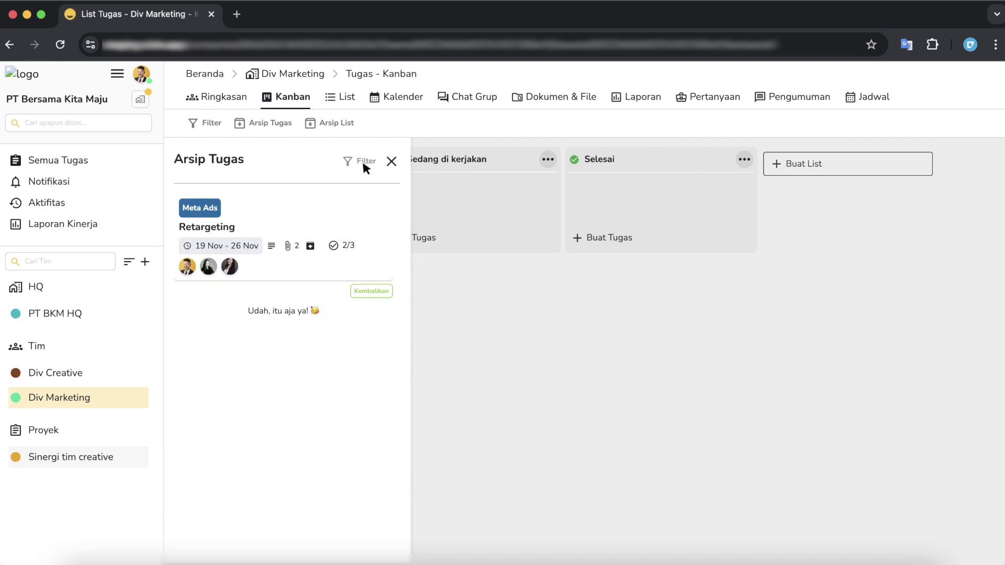
pyautogui.click(369, 290)
# Post the comment "Ini progress nya sudah sampai mana?" on the Retargeting task
pyautogui.click(315, 210)
pyautogui.scroll(-10, 359, 297)
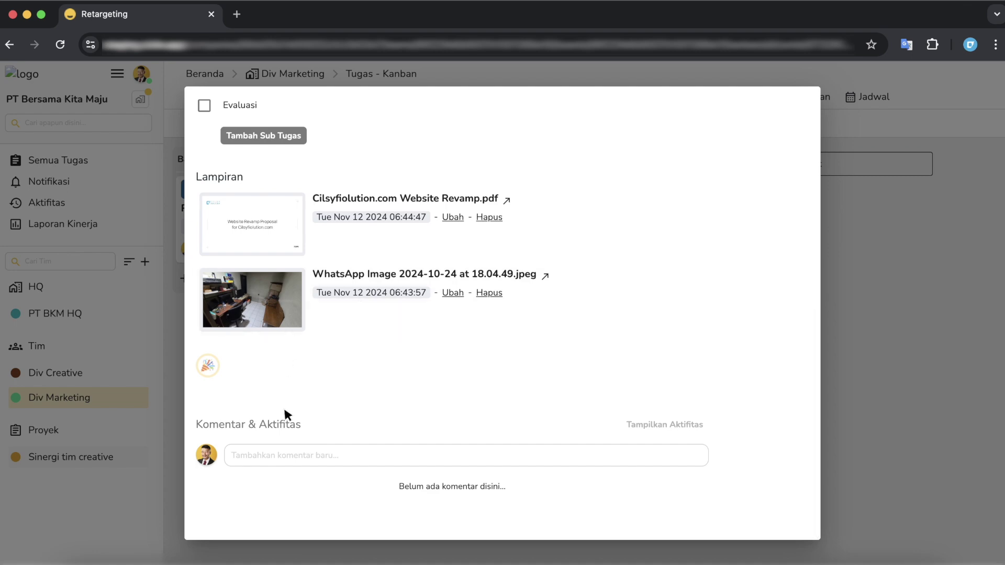
pyautogui.click(301, 456)
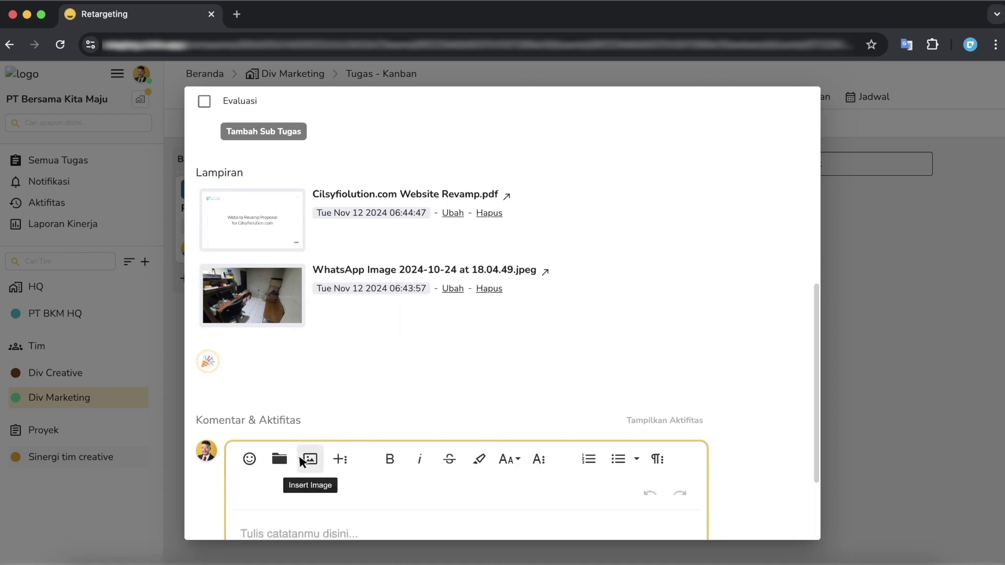
pyautogui.scroll(-3, 306, 380)
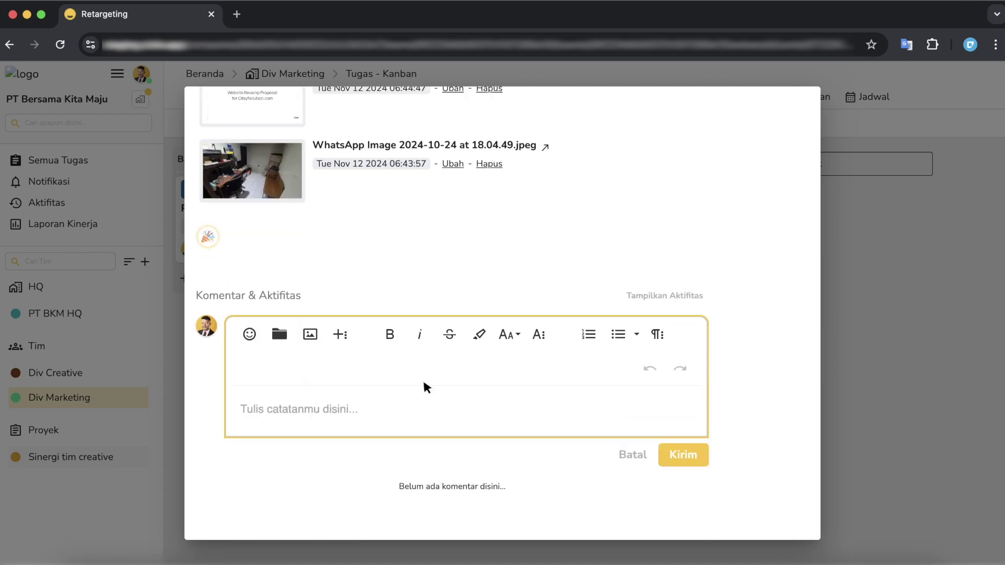
pyautogui.scroll(15, 423, 378)
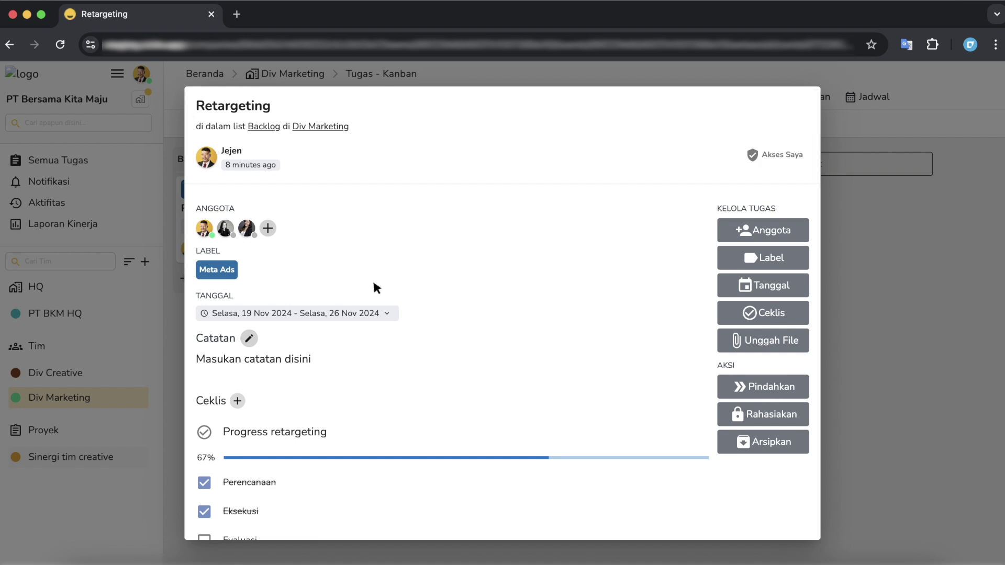
pyautogui.scroll(-15, 340, 341)
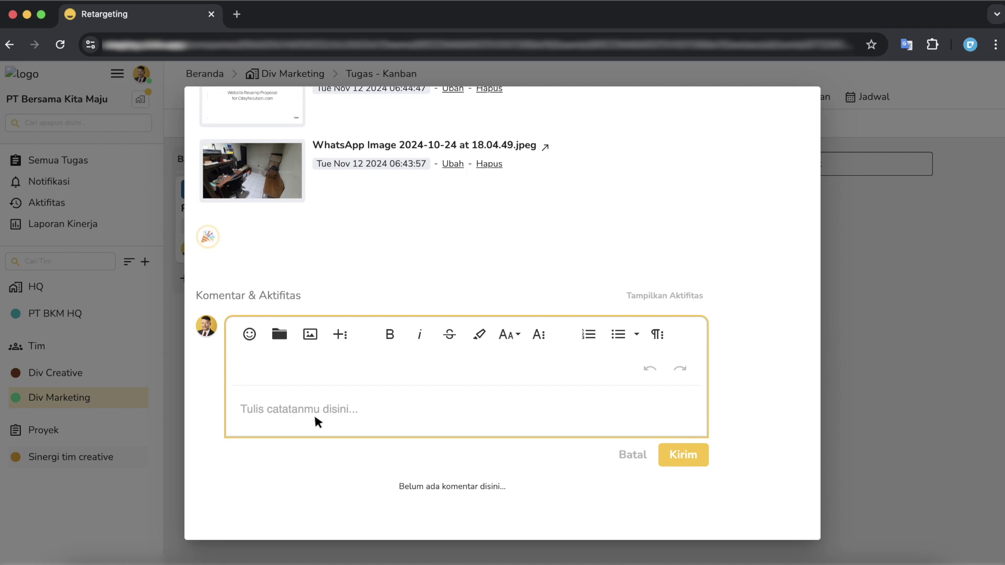
pyautogui.scroll(15, 312, 405)
pyautogui.scroll(-15, 314, 341)
pyautogui.write('Ini progre')
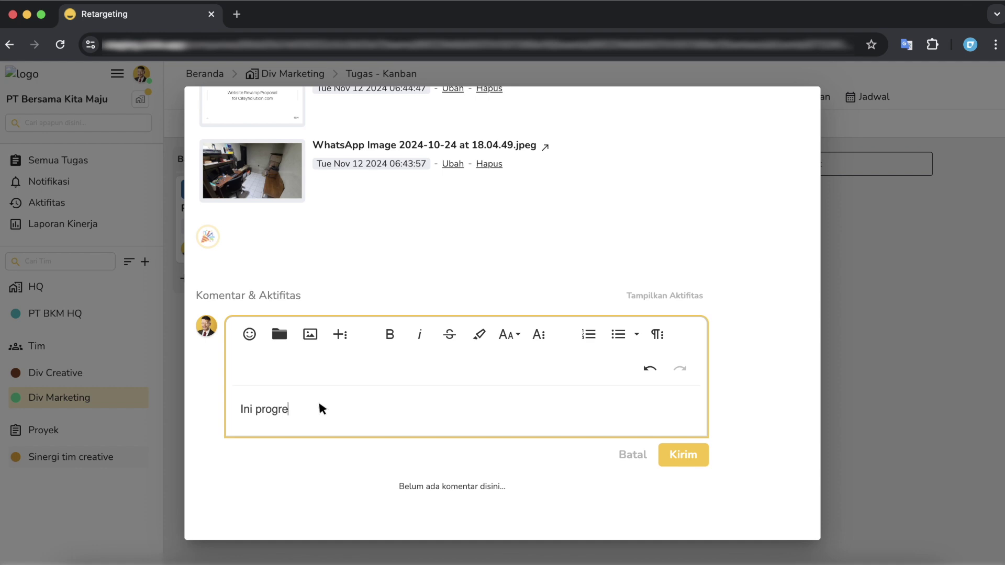
pyautogui.write('ss nya sudah mana')
pyautogui.write('?')
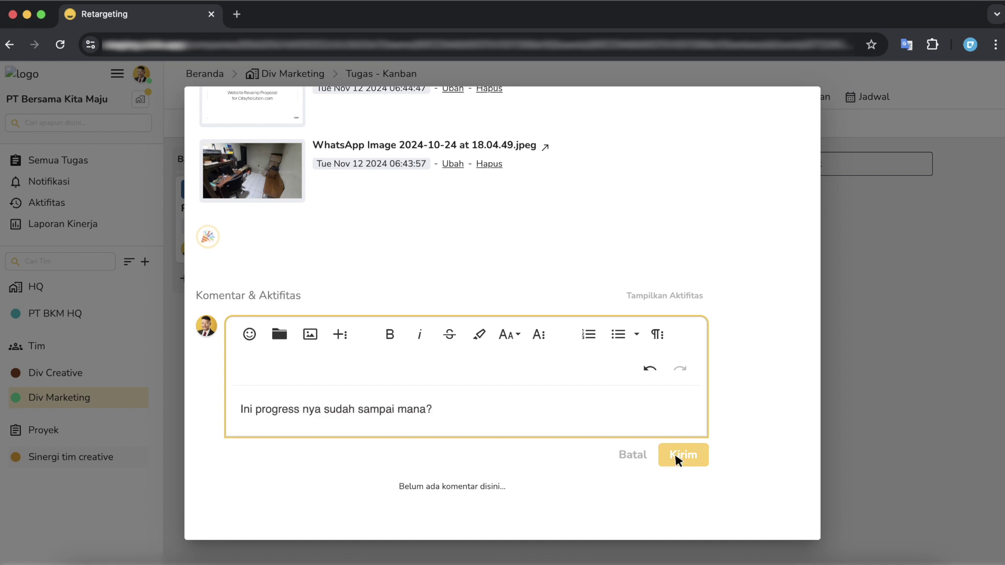
pyautogui.click(675, 458)
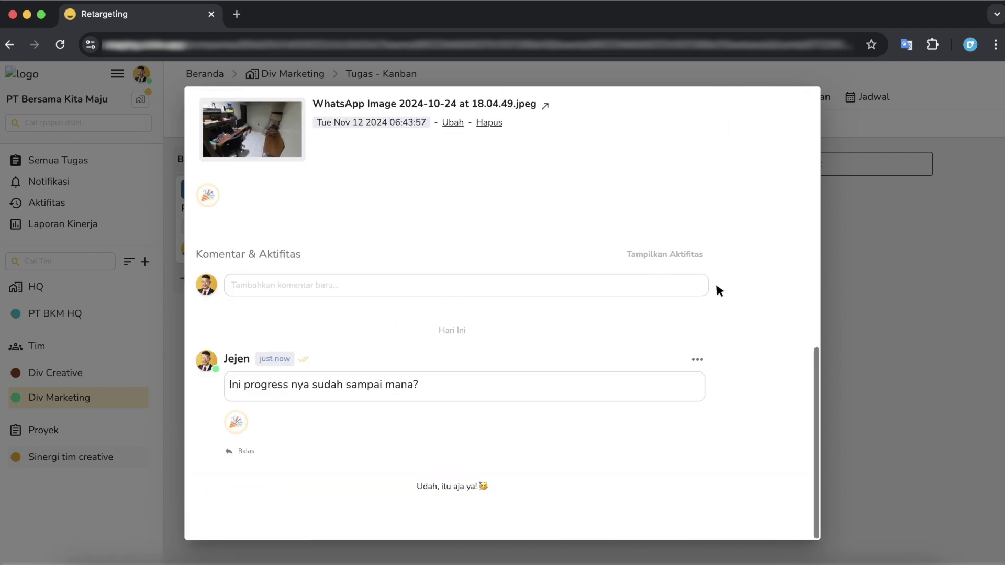
# Review the Retargeting task's activity history along with its checklist and attachments, and return to the comments
pyautogui.click(661, 255)
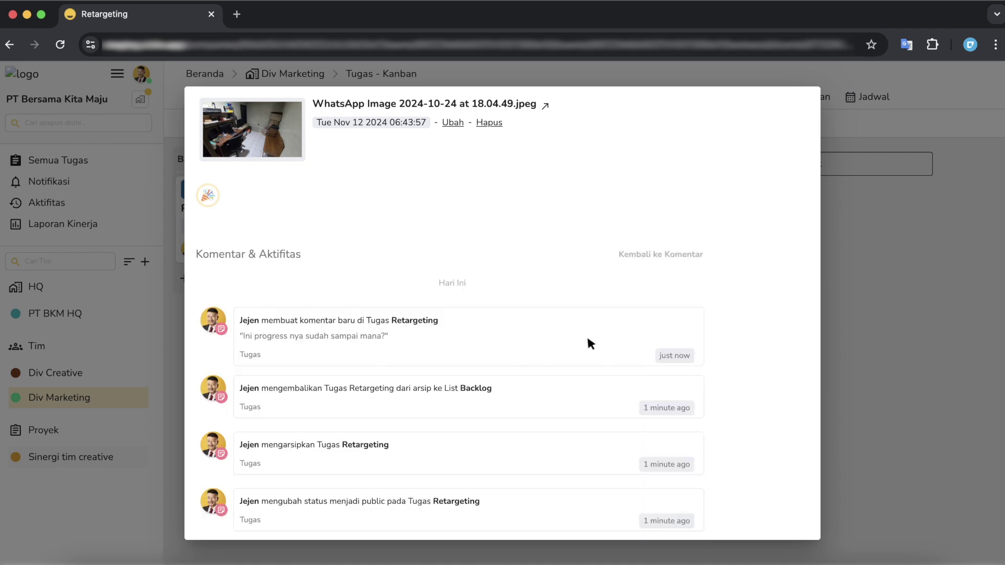
pyautogui.scroll(-15, 586, 340)
pyautogui.scroll(20, 586, 344)
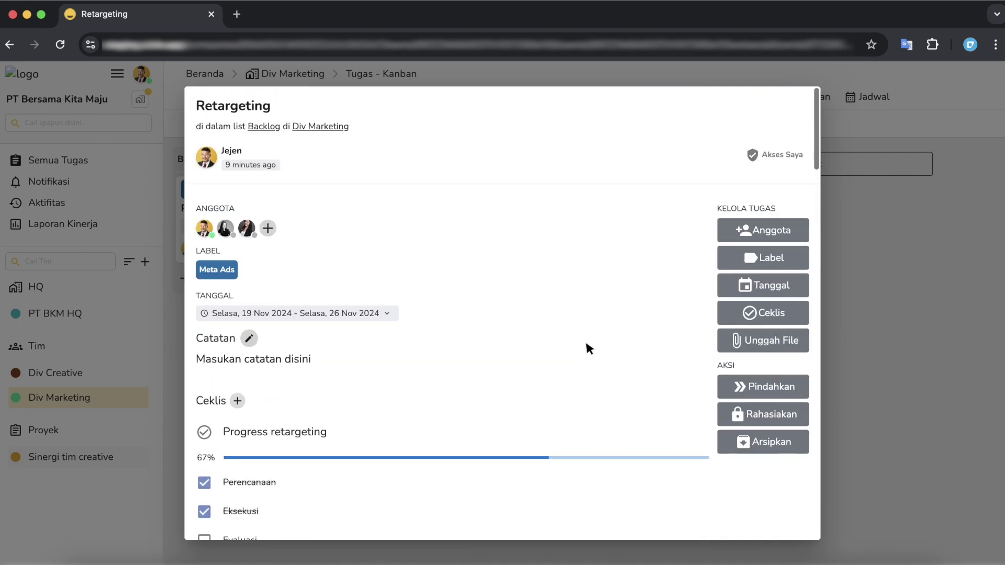
pyautogui.scroll(-13, 586, 344)
pyautogui.scroll(8, 586, 344)
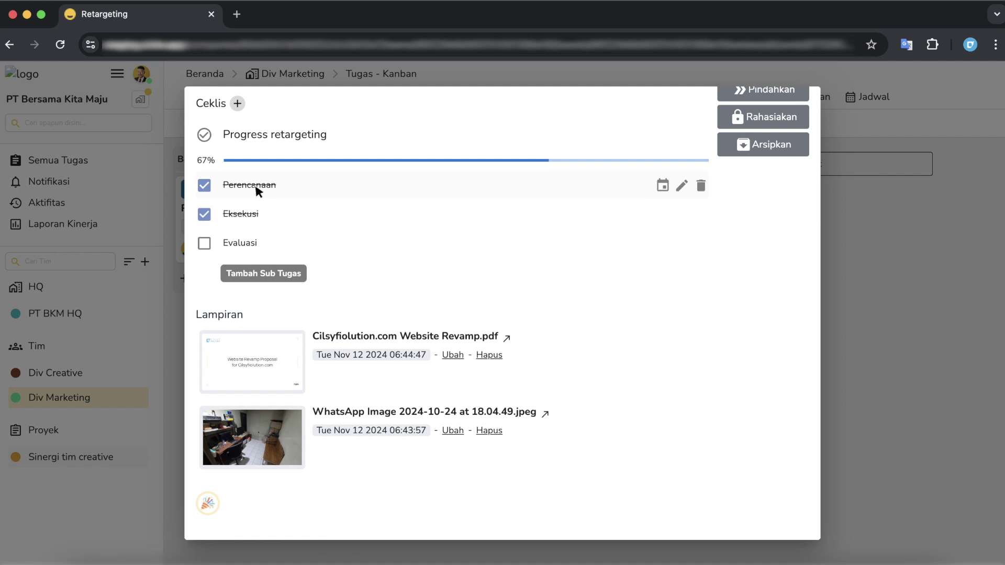
pyautogui.scroll(-3, 402, 230)
pyautogui.scroll(-9, 403, 242)
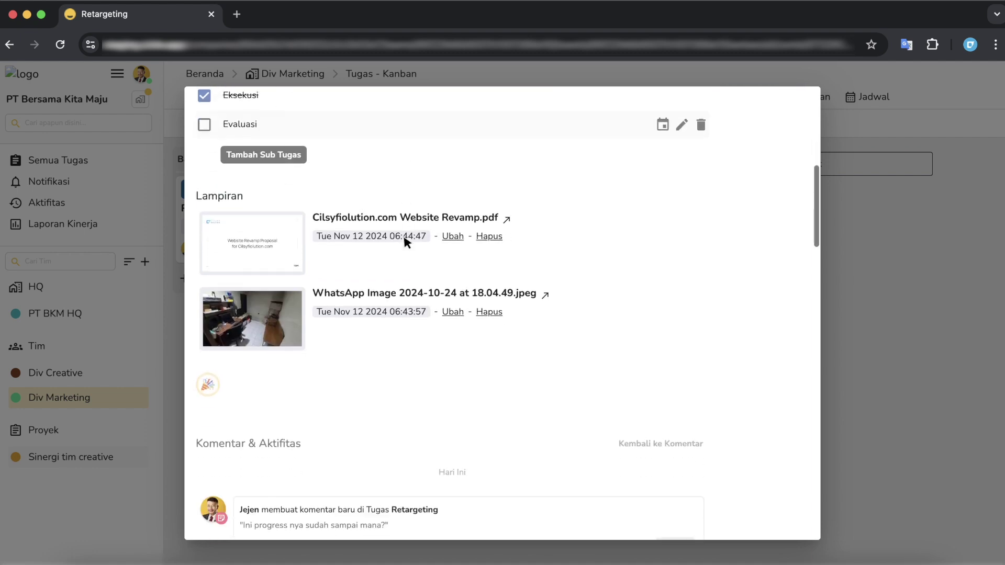
pyautogui.scroll(8, 694, 342)
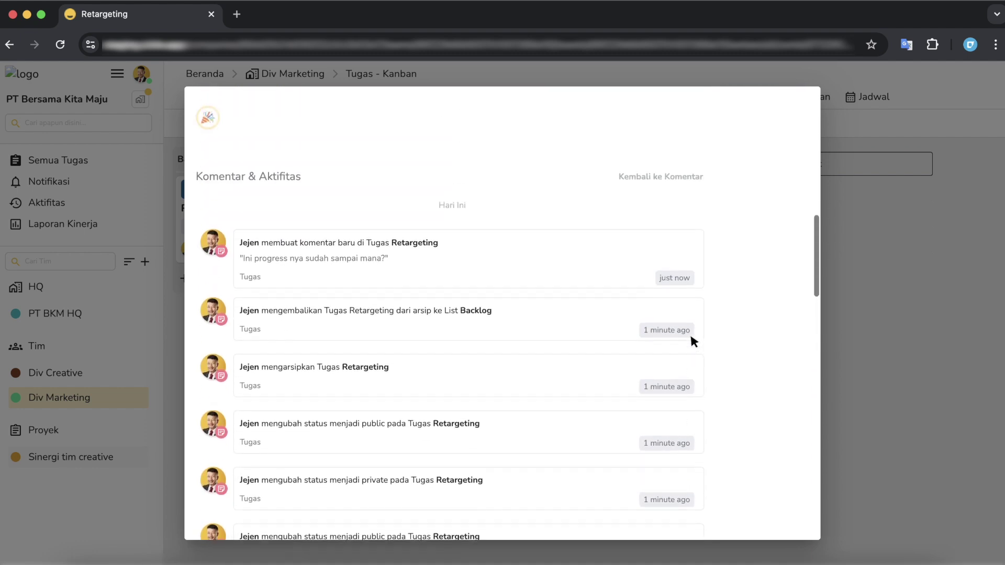
pyautogui.scroll(-5, 688, 408)
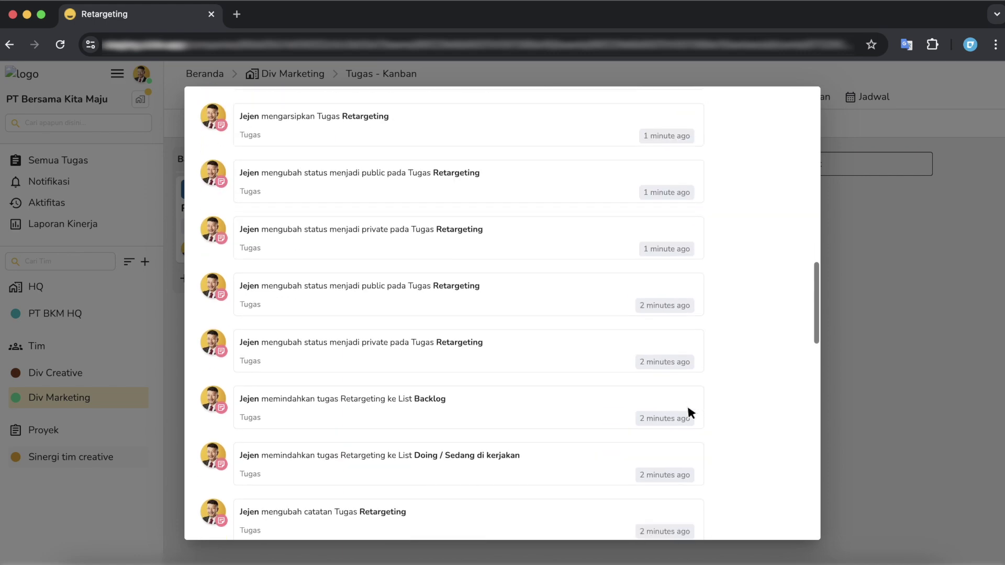
pyautogui.scroll(5, 688, 407)
pyautogui.click(683, 219)
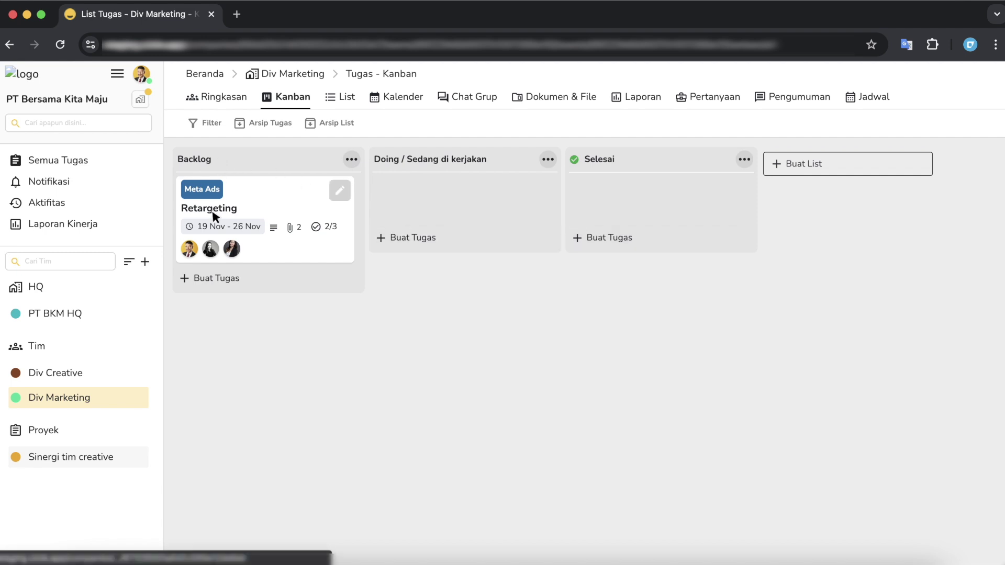
# Move the Retargeting card from Backlog through Doing / Sedang di kerjakan to the Selesai list
pyautogui.moveTo(226, 205); pyautogui.dragTo(438, 208)
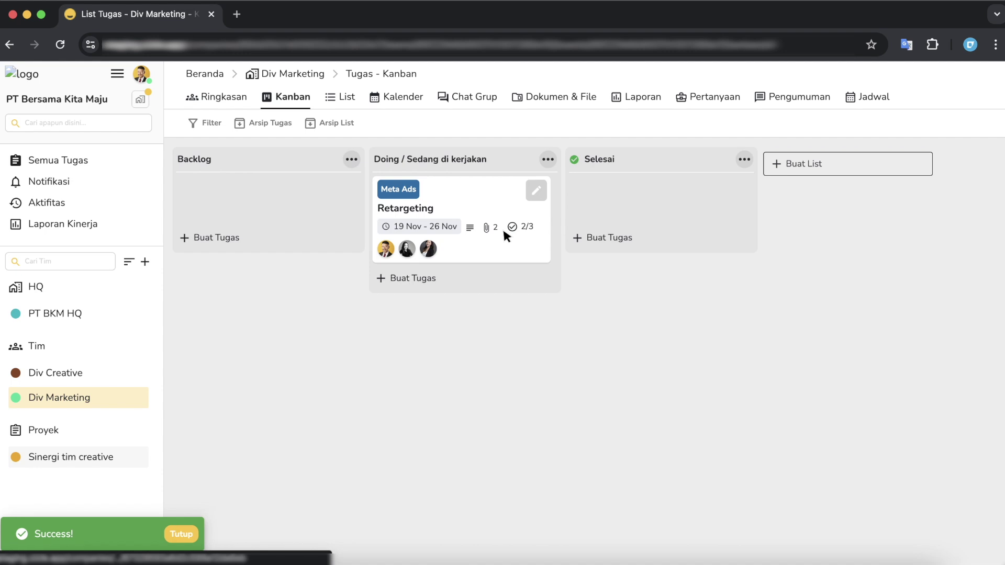
pyautogui.moveTo(440, 201); pyautogui.dragTo(628, 202)
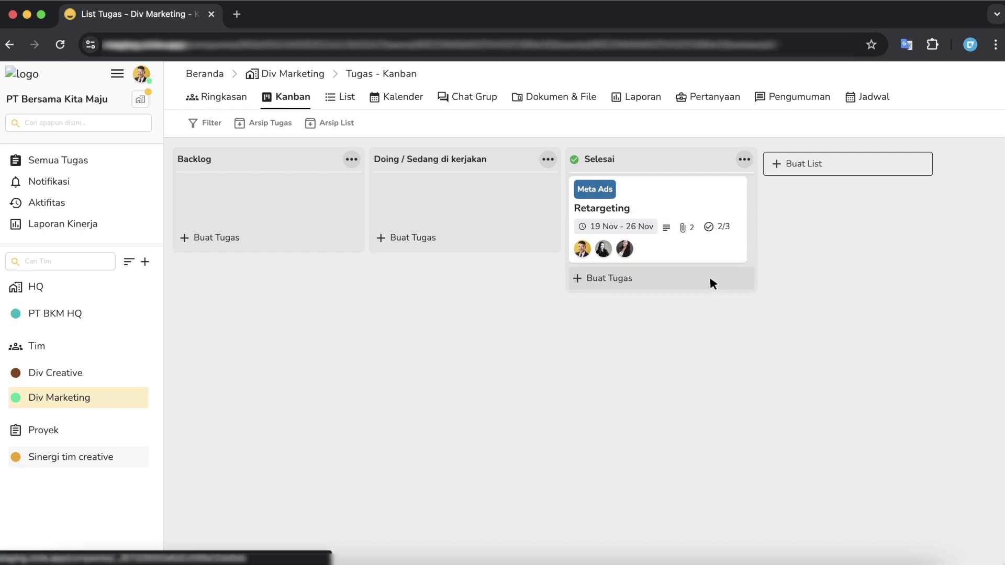
# Check the board's task filter options for name, label, member and deadline, and clear the filter
pyautogui.click(206, 125)
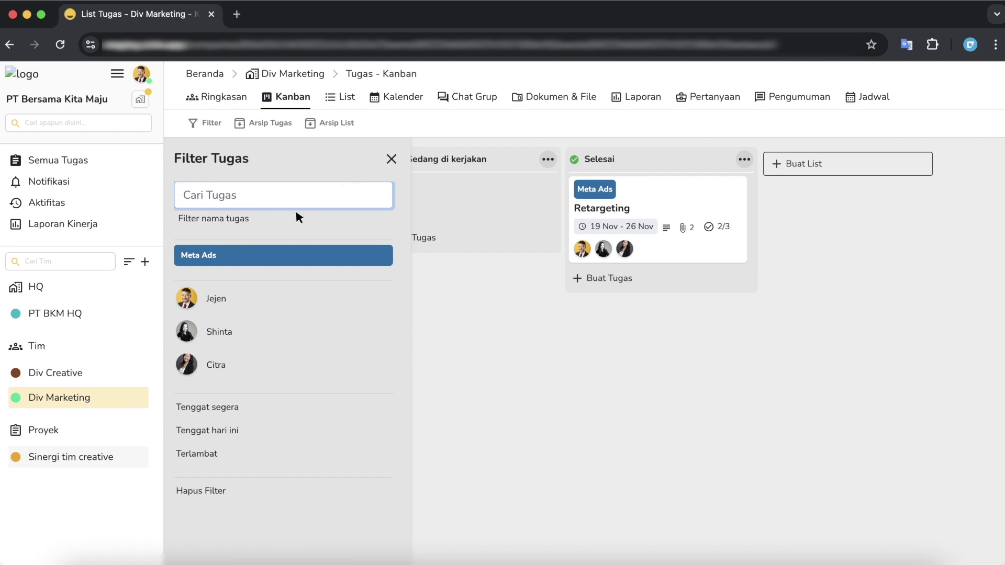
pyautogui.write('w')
pyautogui.press('BackSpace')
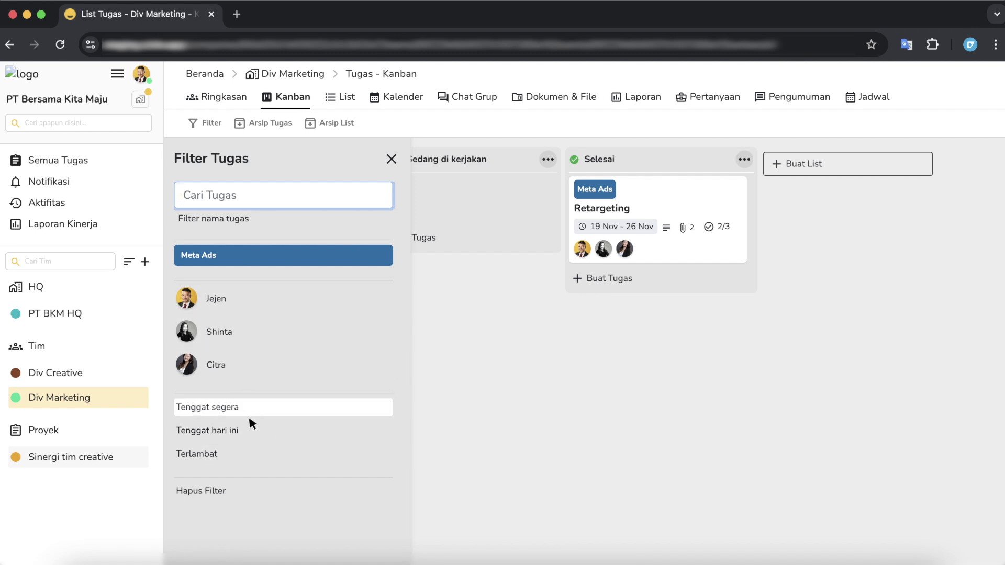
pyautogui.click(218, 488)
pyautogui.click(391, 158)
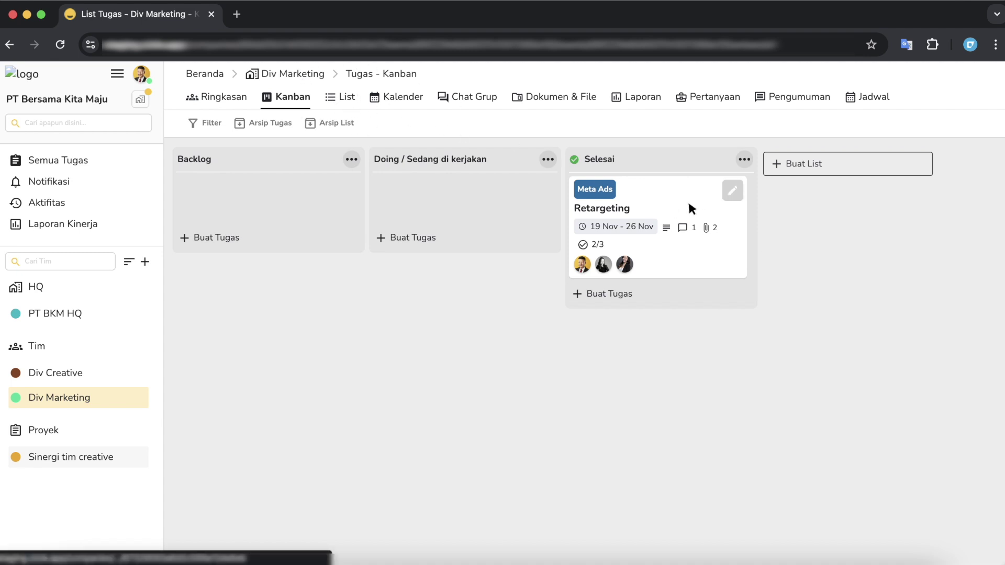
# Move the Retargeting card from Selesai back to Doing / Sedang di kerjakan and review its details in Div Marketing's List view
pyautogui.moveTo(688, 200); pyautogui.dragTo(507, 199)
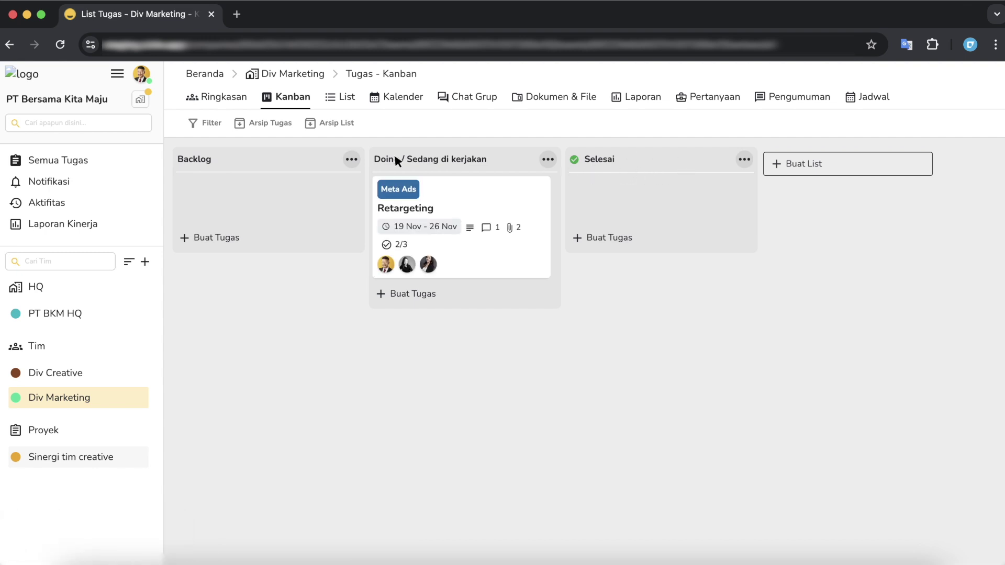
pyautogui.click(336, 99)
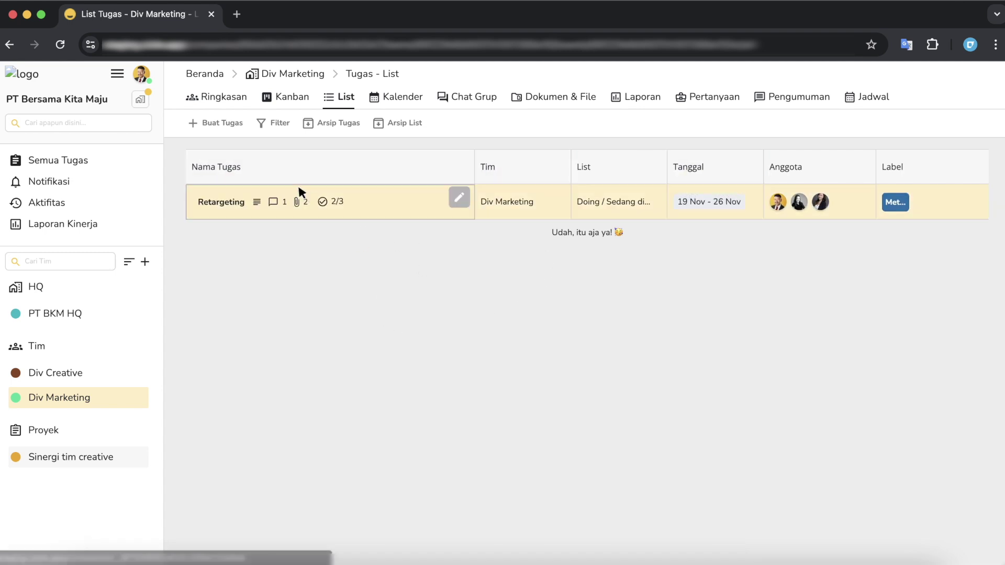
pyautogui.click(355, 205)
pyautogui.scroll(-10, 525, 275)
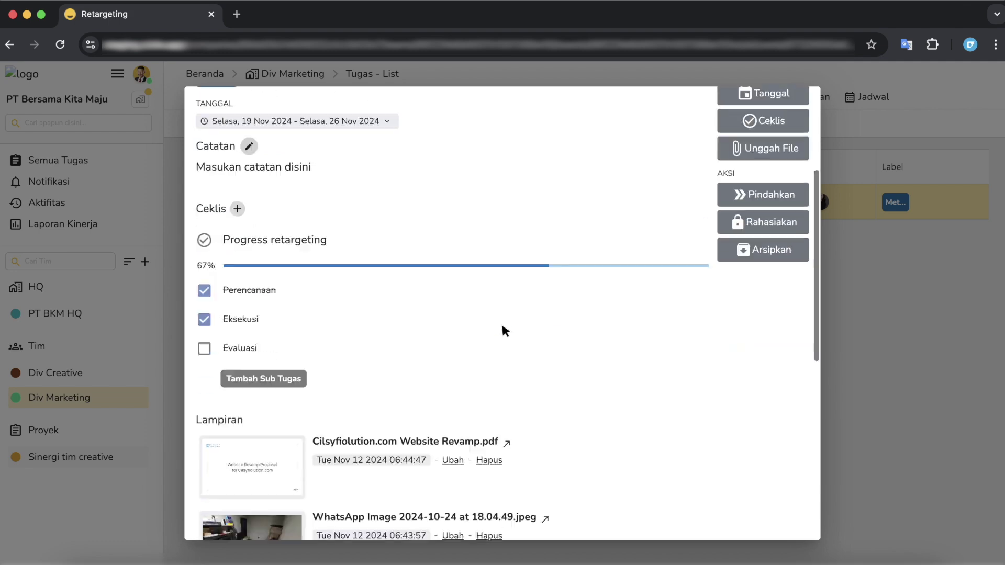
pyautogui.click(946, 417)
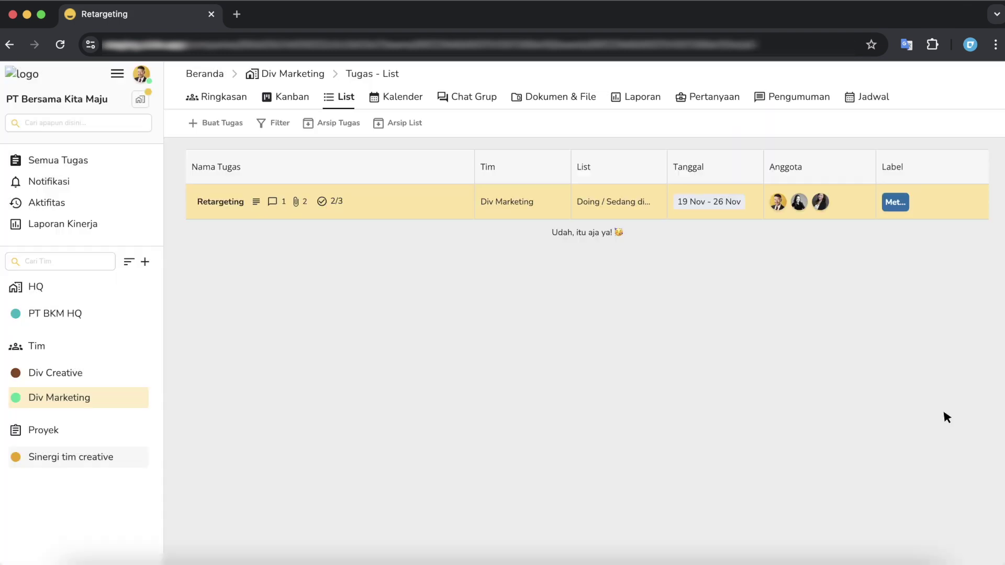
# Look over the company home page and check the Retargeting task in the company-wide Semua Tugas list
pyautogui.click(211, 69)
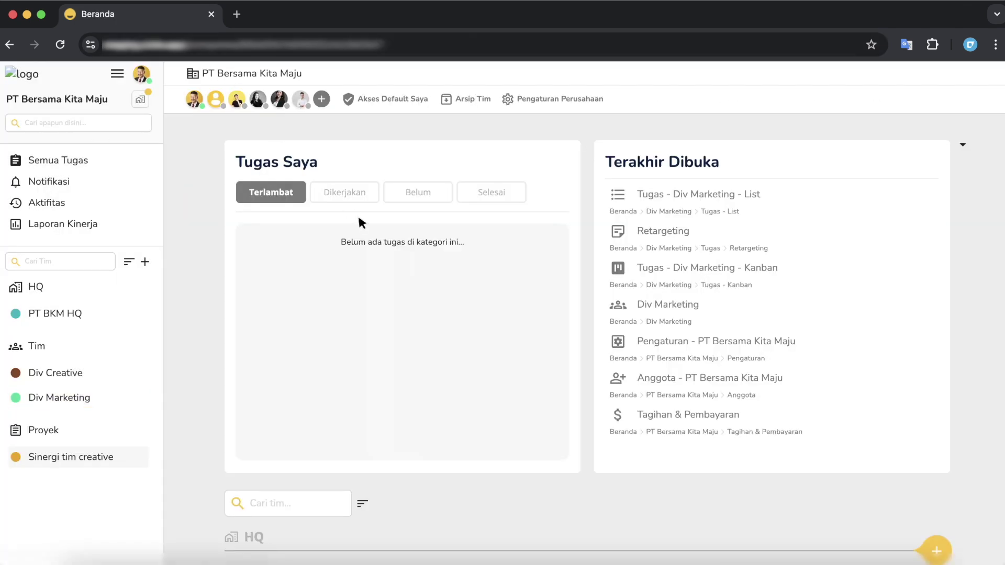
pyautogui.scroll(-4, 528, 422)
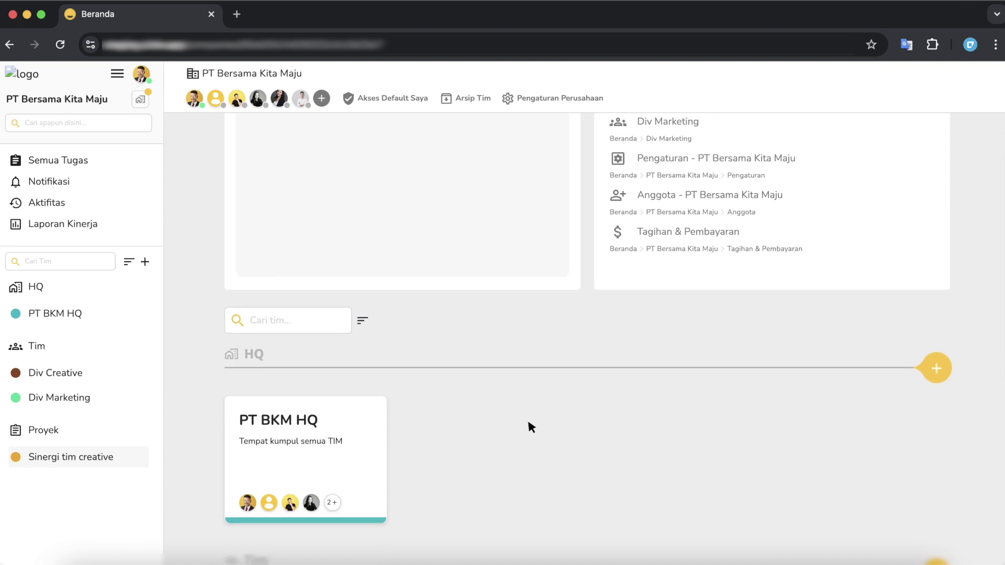
pyautogui.click(101, 160)
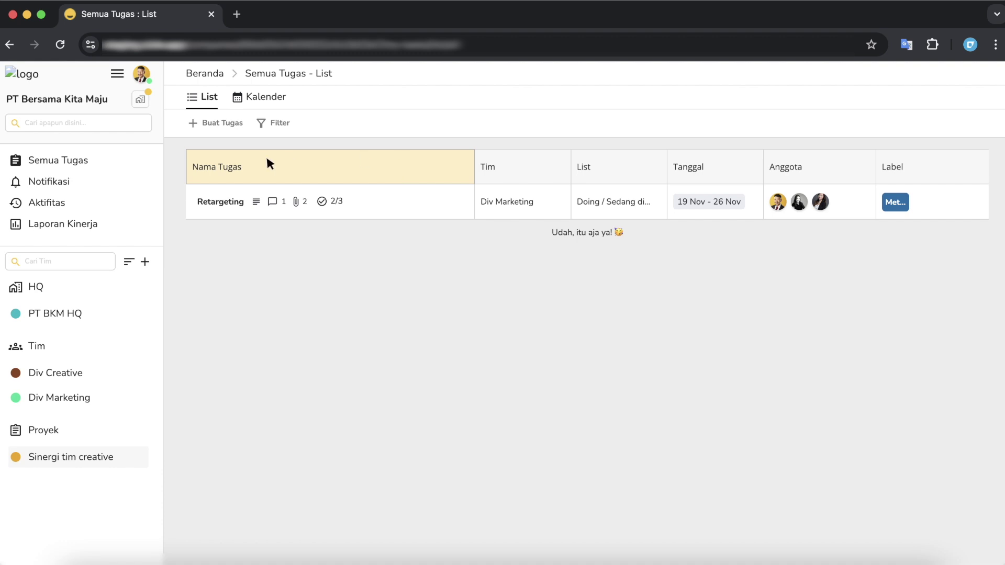
pyautogui.click(386, 200)
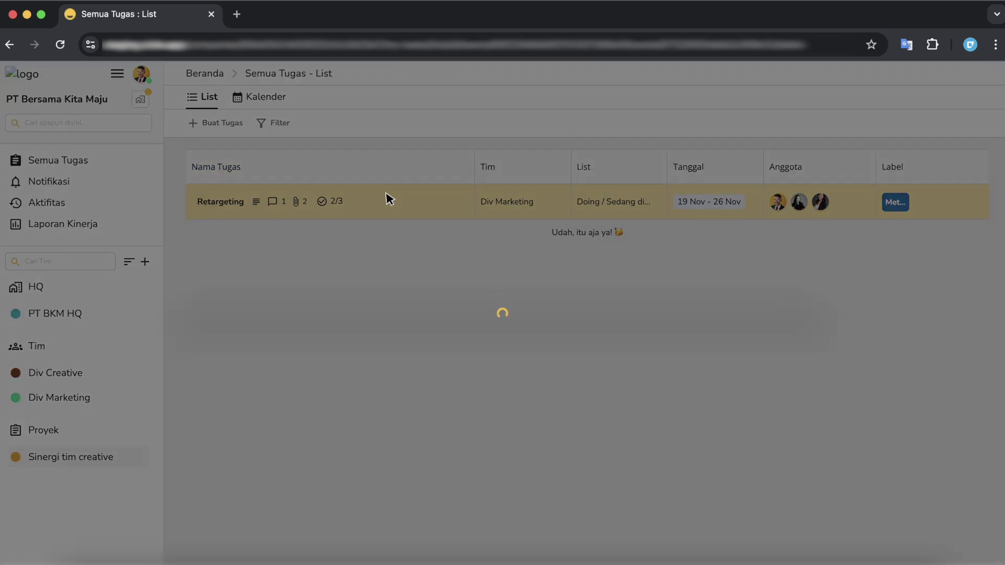
pyautogui.click(919, 338)
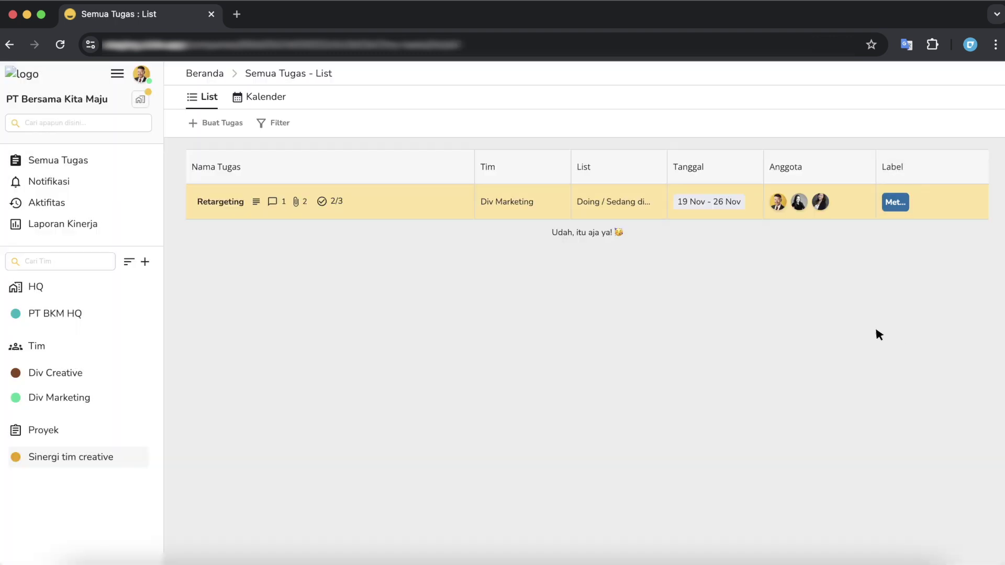